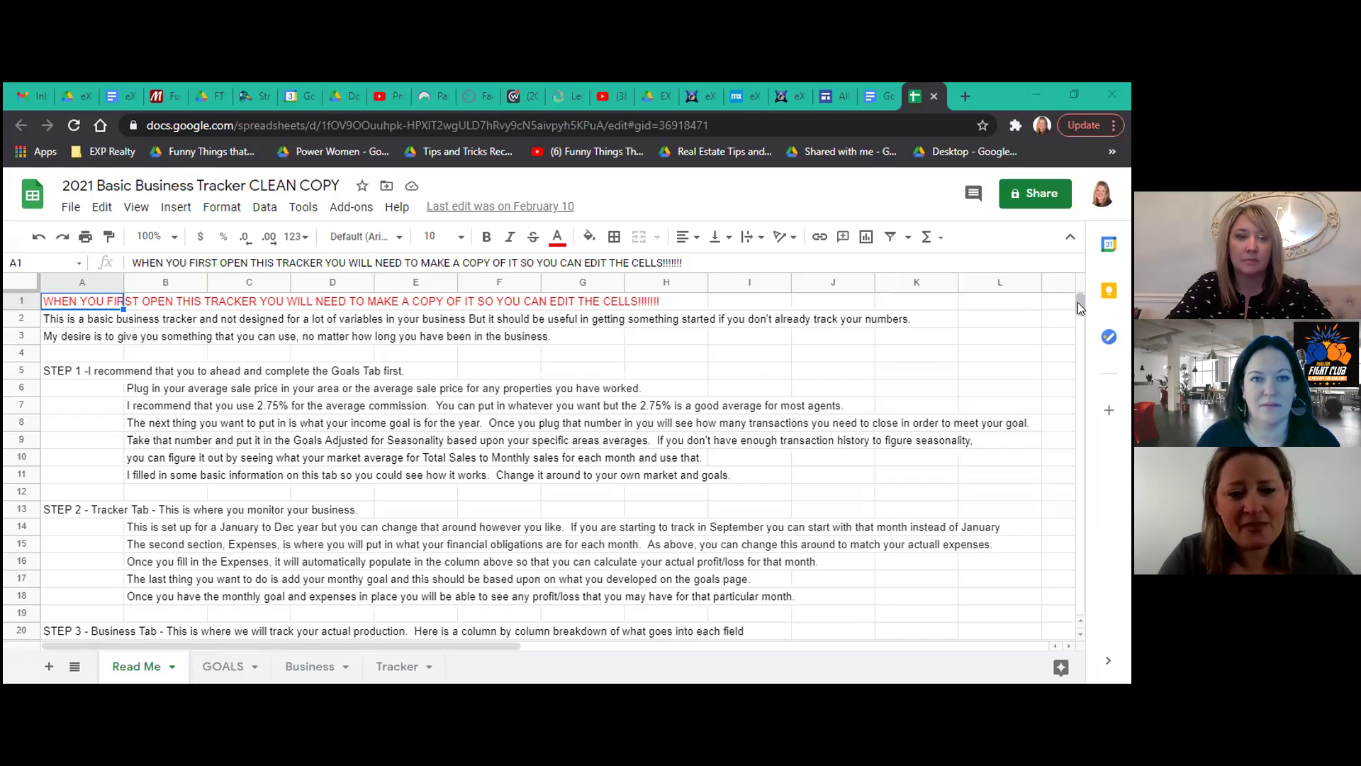
Read the instructions on the Read Me sheet and inspect the sales-needed formula and income goal on the GOALS sheet.
scroll(1078, 311, down, 6)
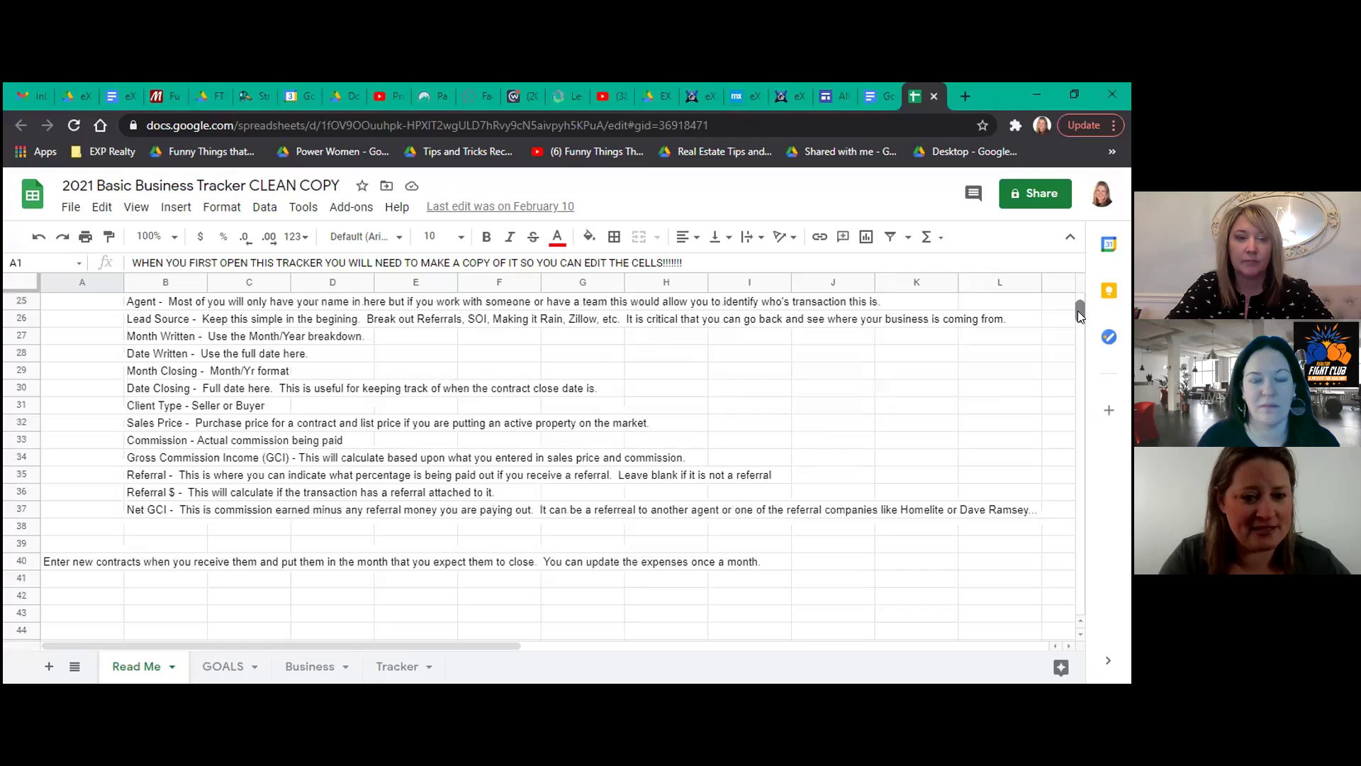
scroll(1078, 309, up, 3)
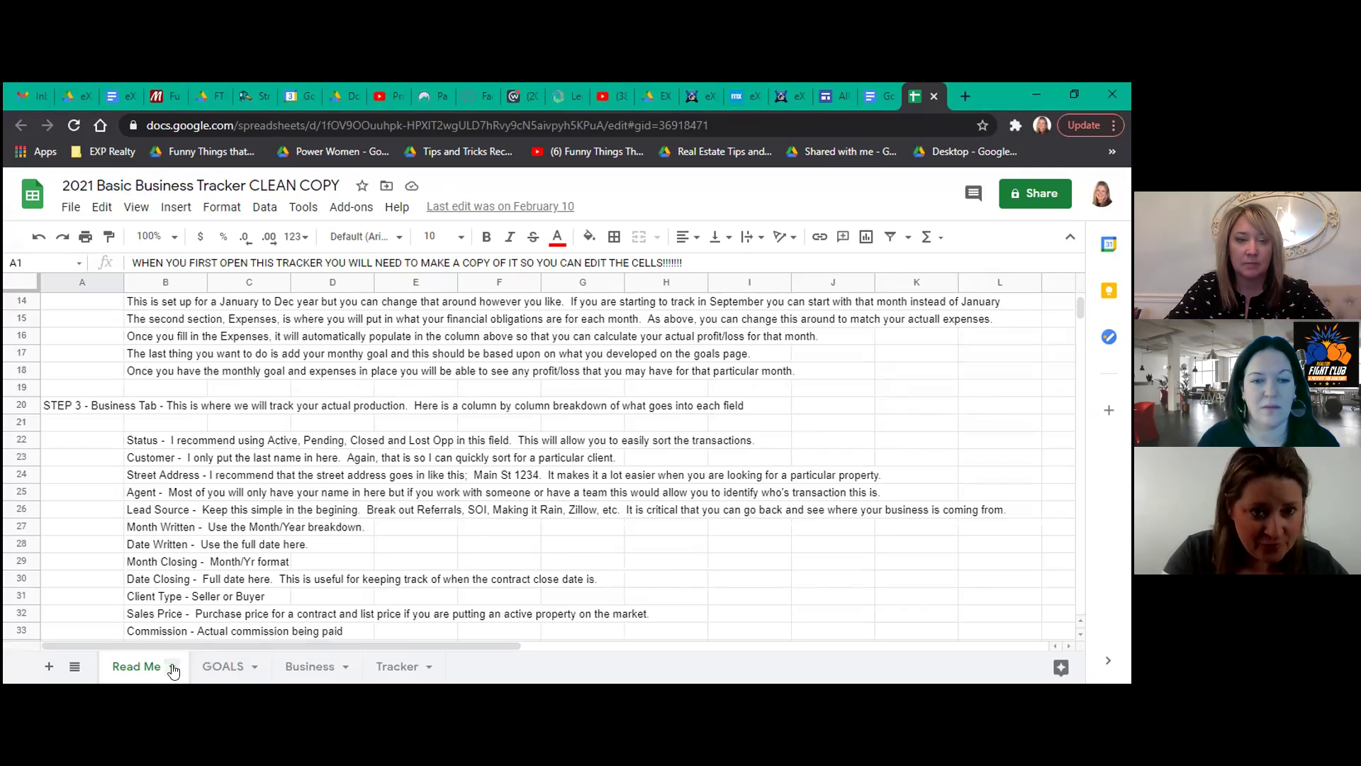
click(235, 670)
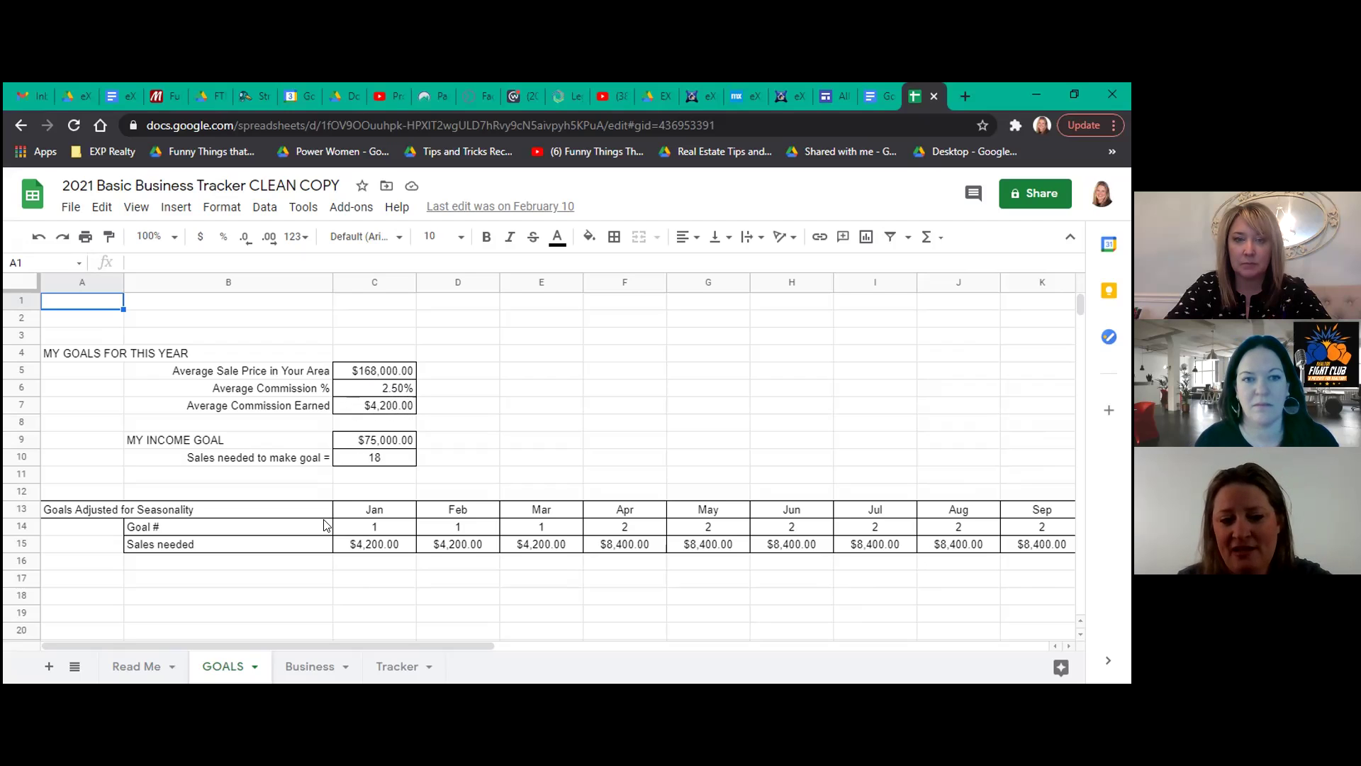
click(394, 463)
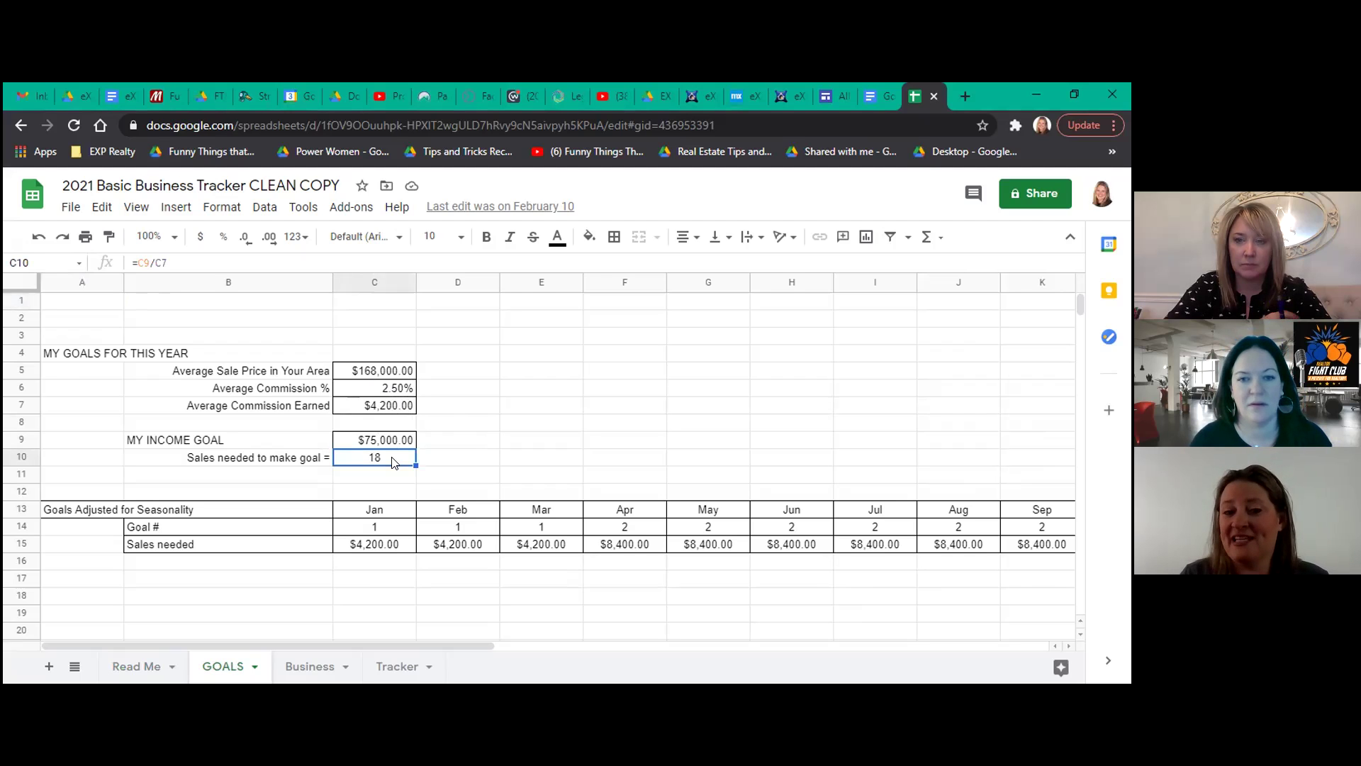
click(397, 441)
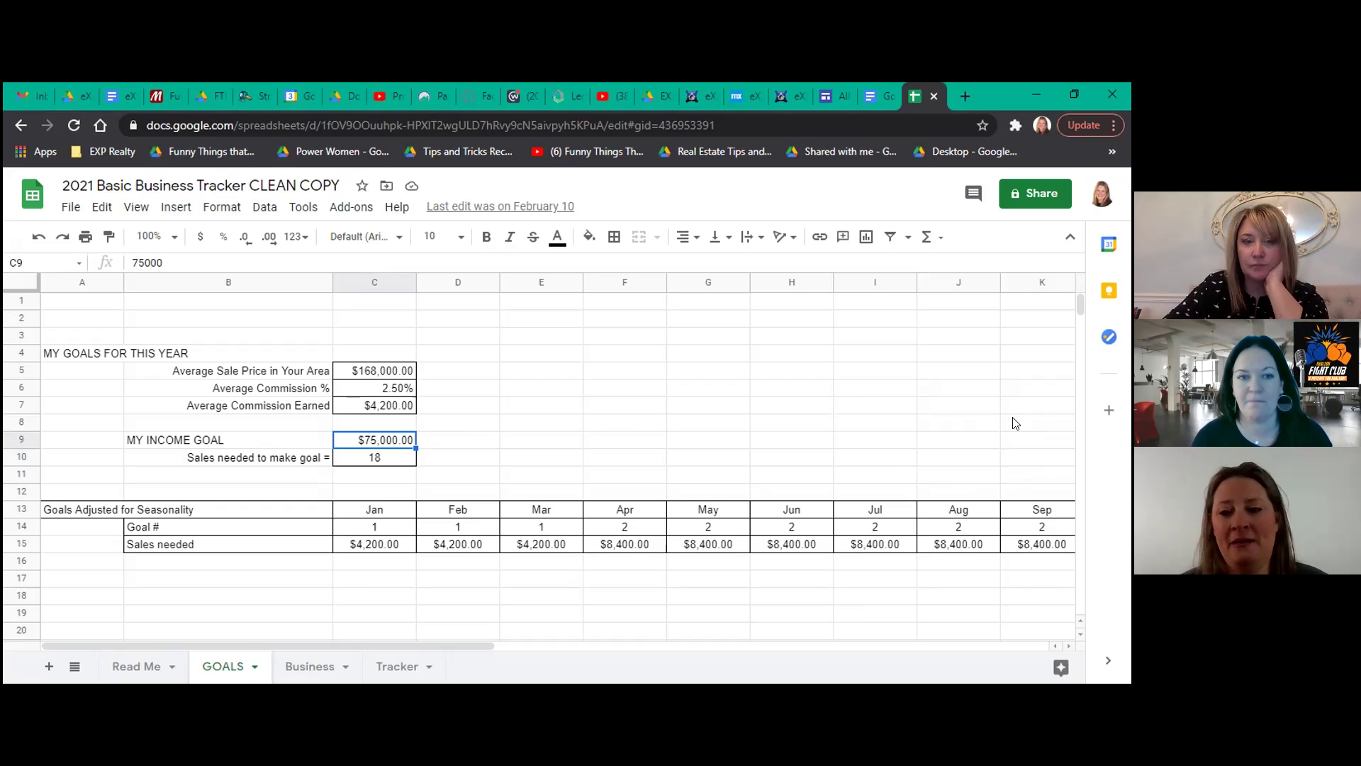
Examine the Goals Adjusted for Seasonality table from January through December, including the yearly totals.
click(1081, 630)
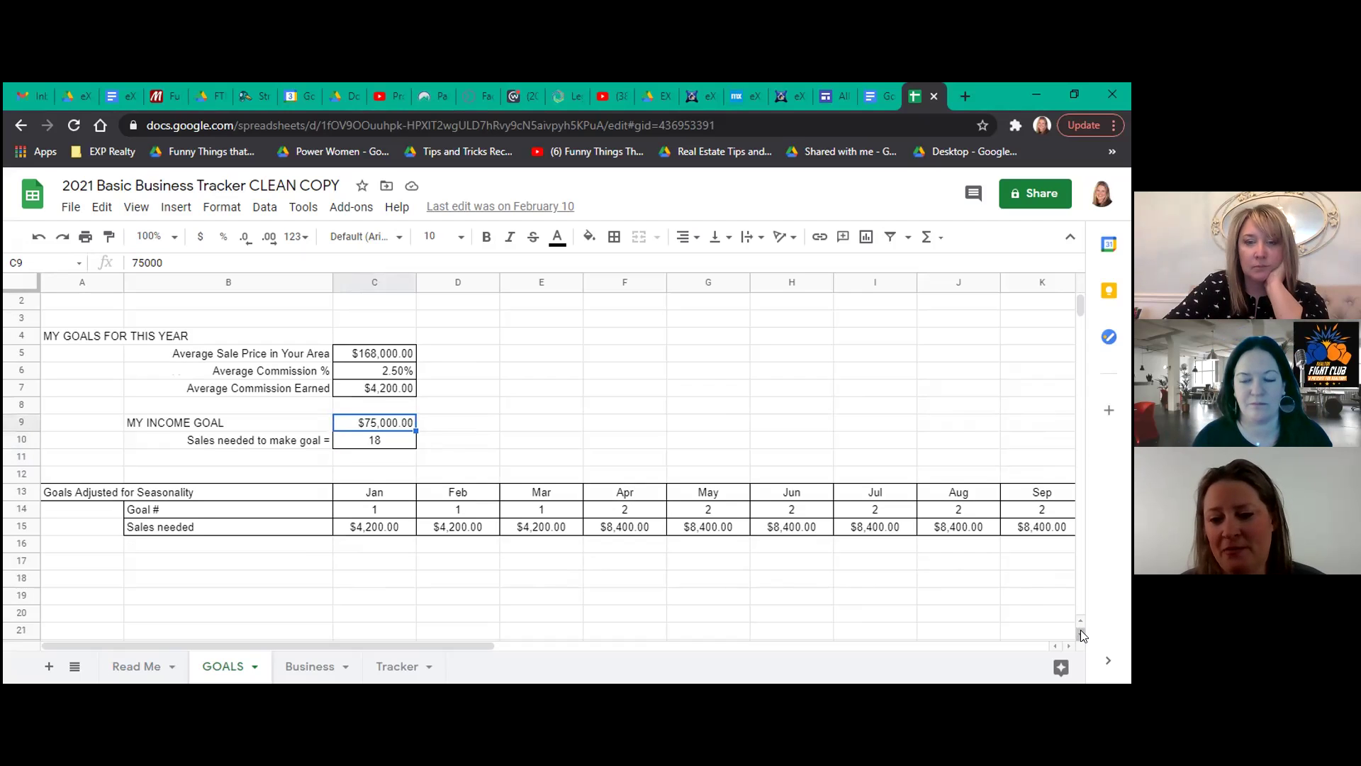
click(1081, 631)
click(1081, 631)
click(1081, 630)
click(1081, 631)
click(1081, 631)
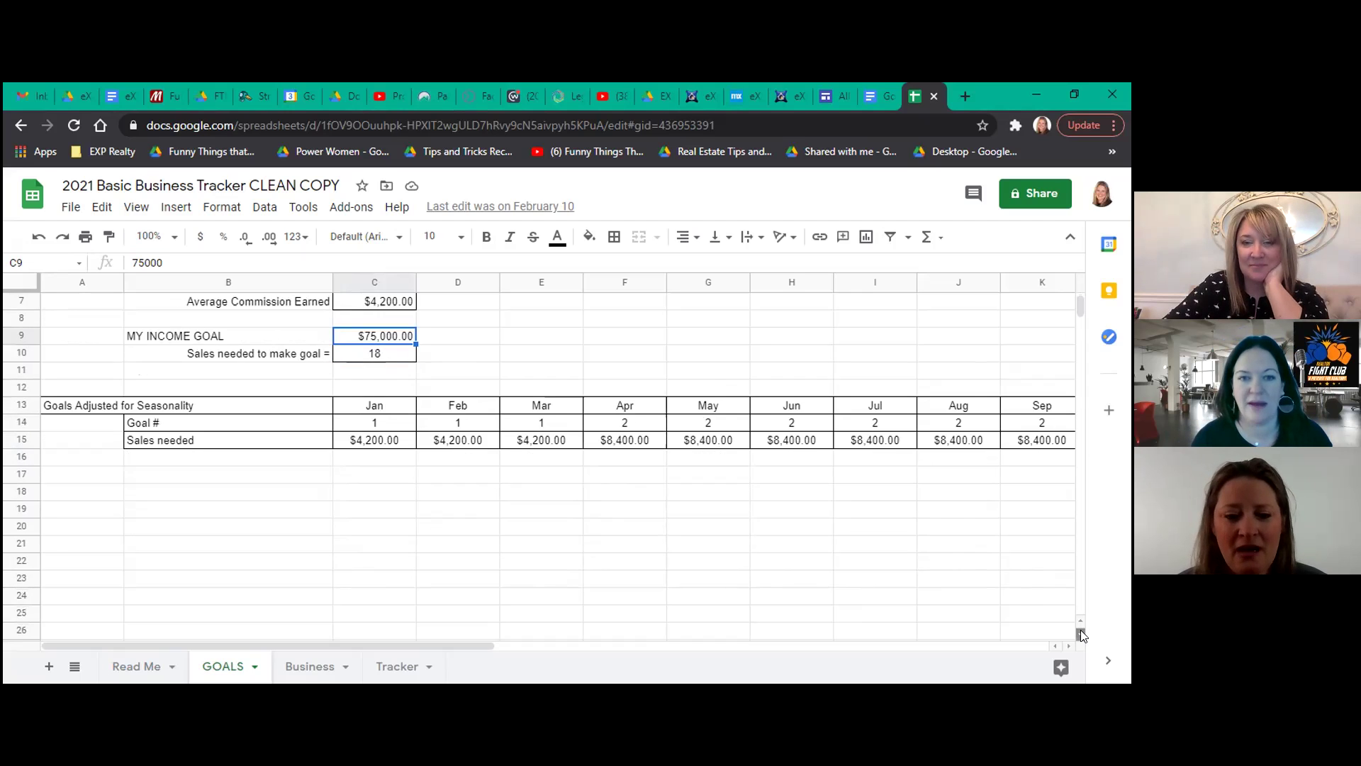
click(1080, 631)
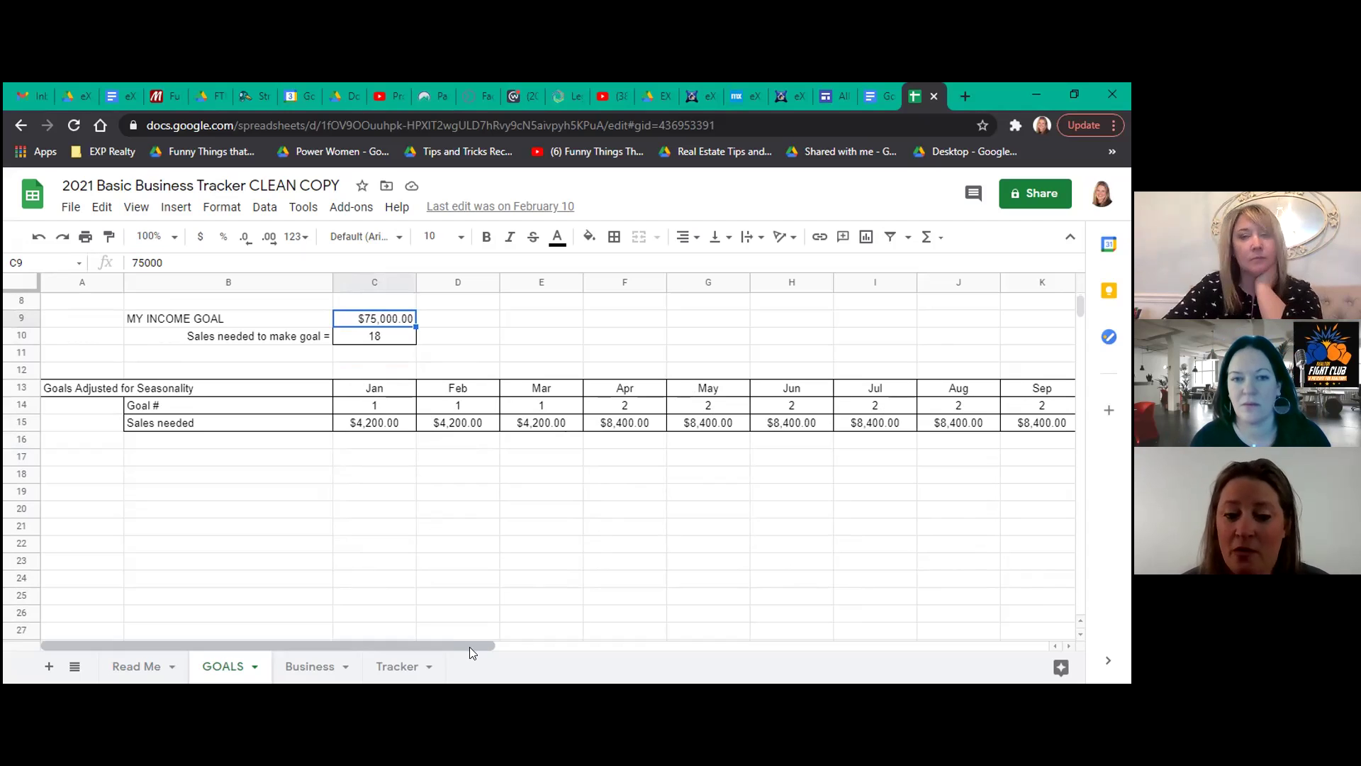
drag(459, 643, 460, 644)
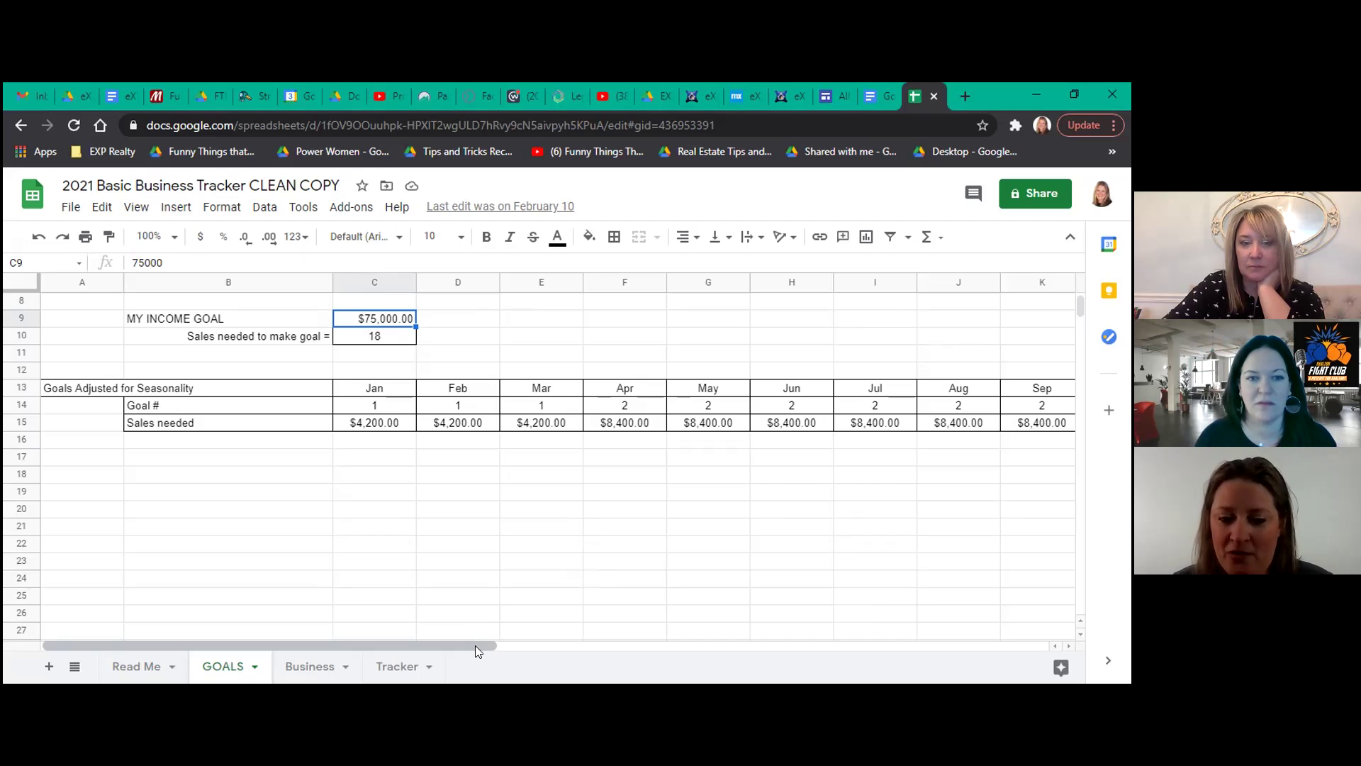
drag(476, 646, 540, 641)
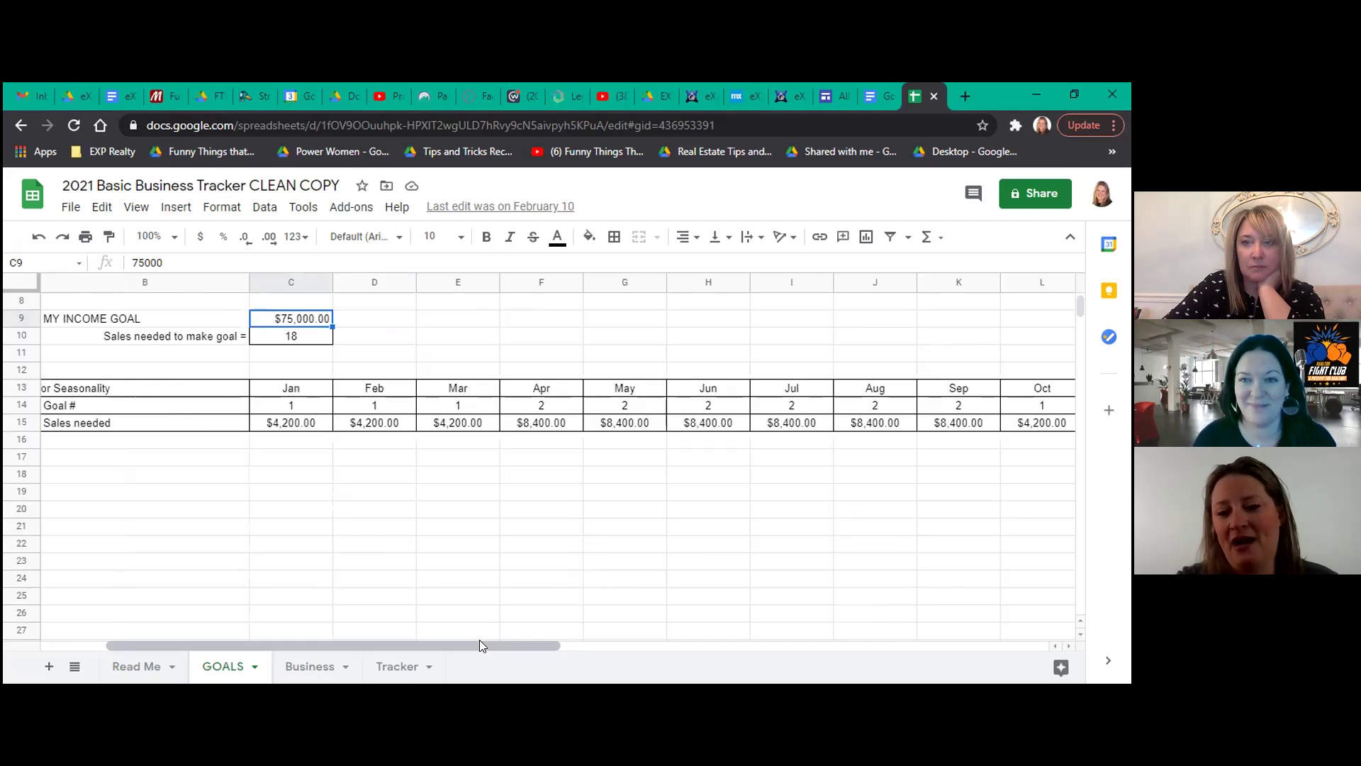
drag(480, 645, 626, 630)
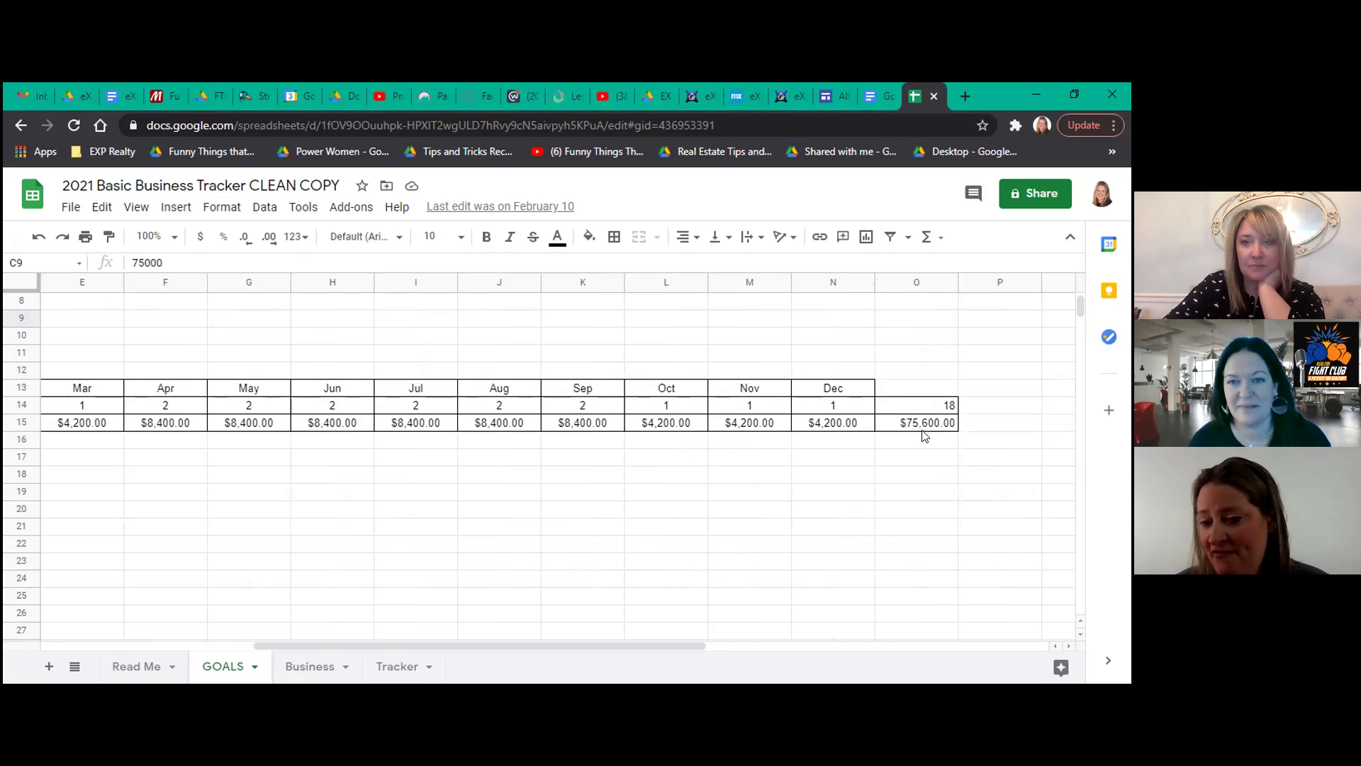
Examine the transaction columns on the Business sheet, highlighting the CAP column and following it through the monthly sections.
click(312, 668)
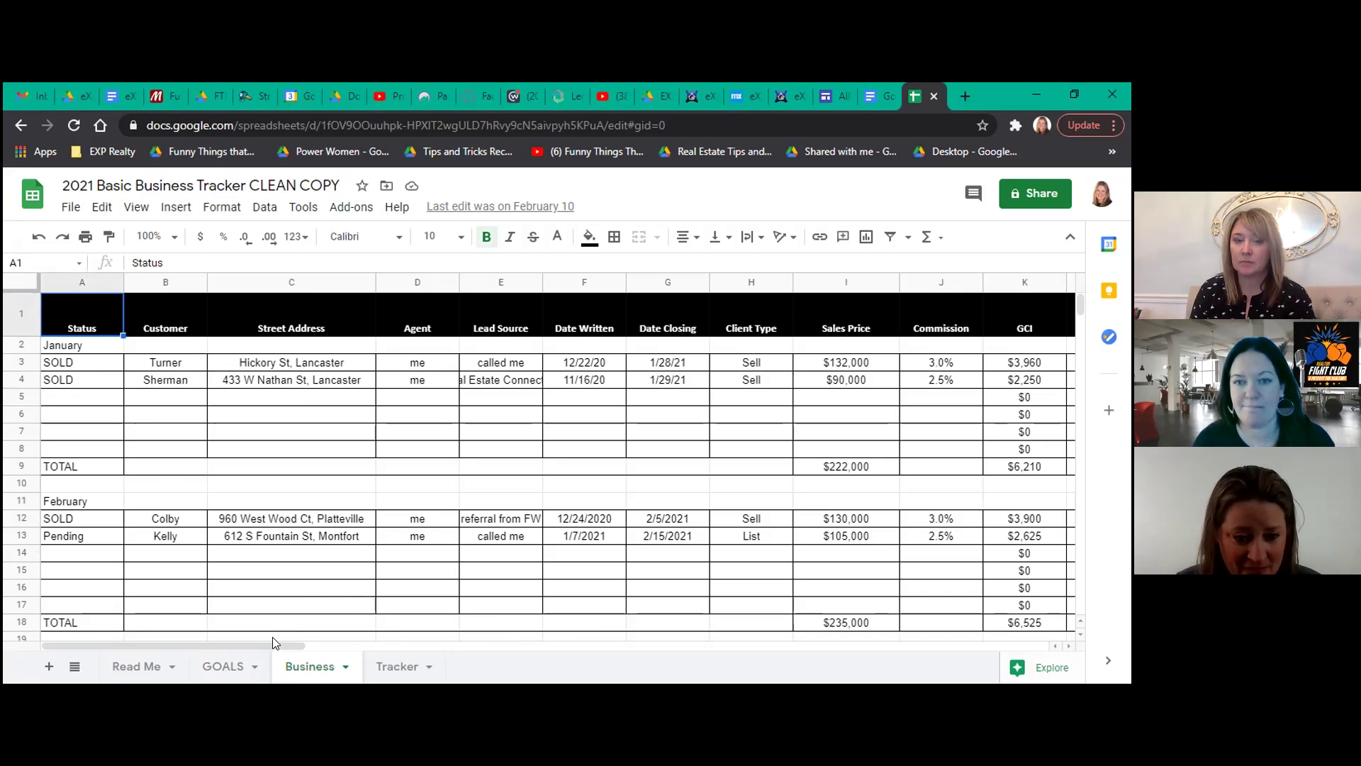
drag(273, 642, 405, 646)
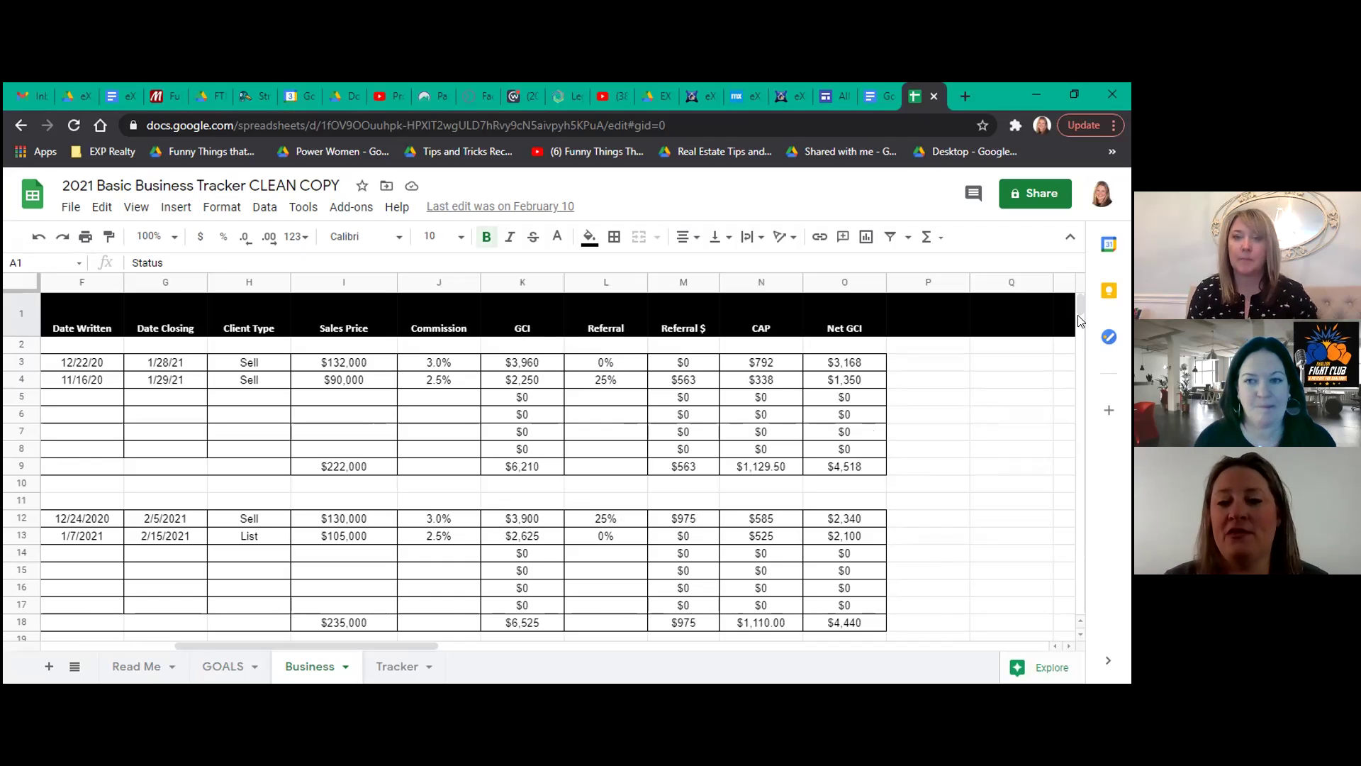
click(769, 282)
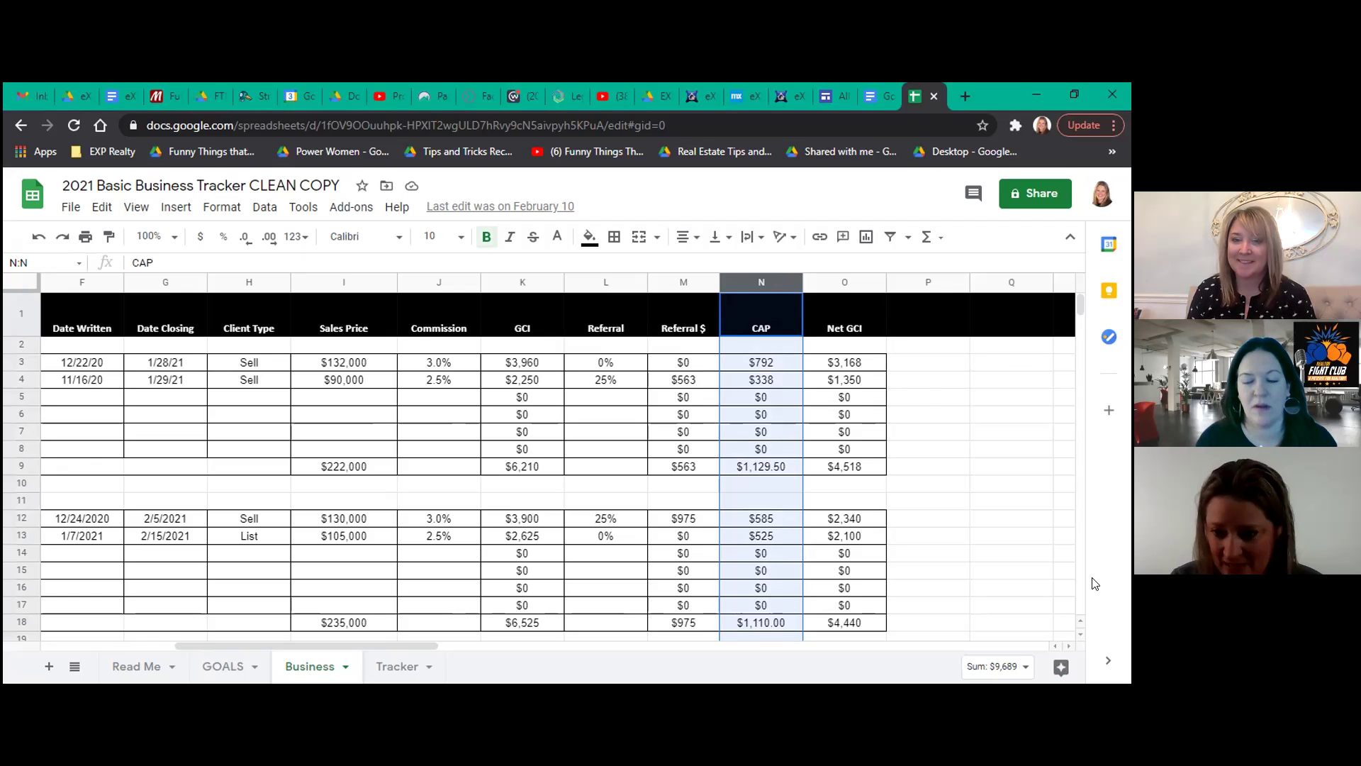
click(1082, 633)
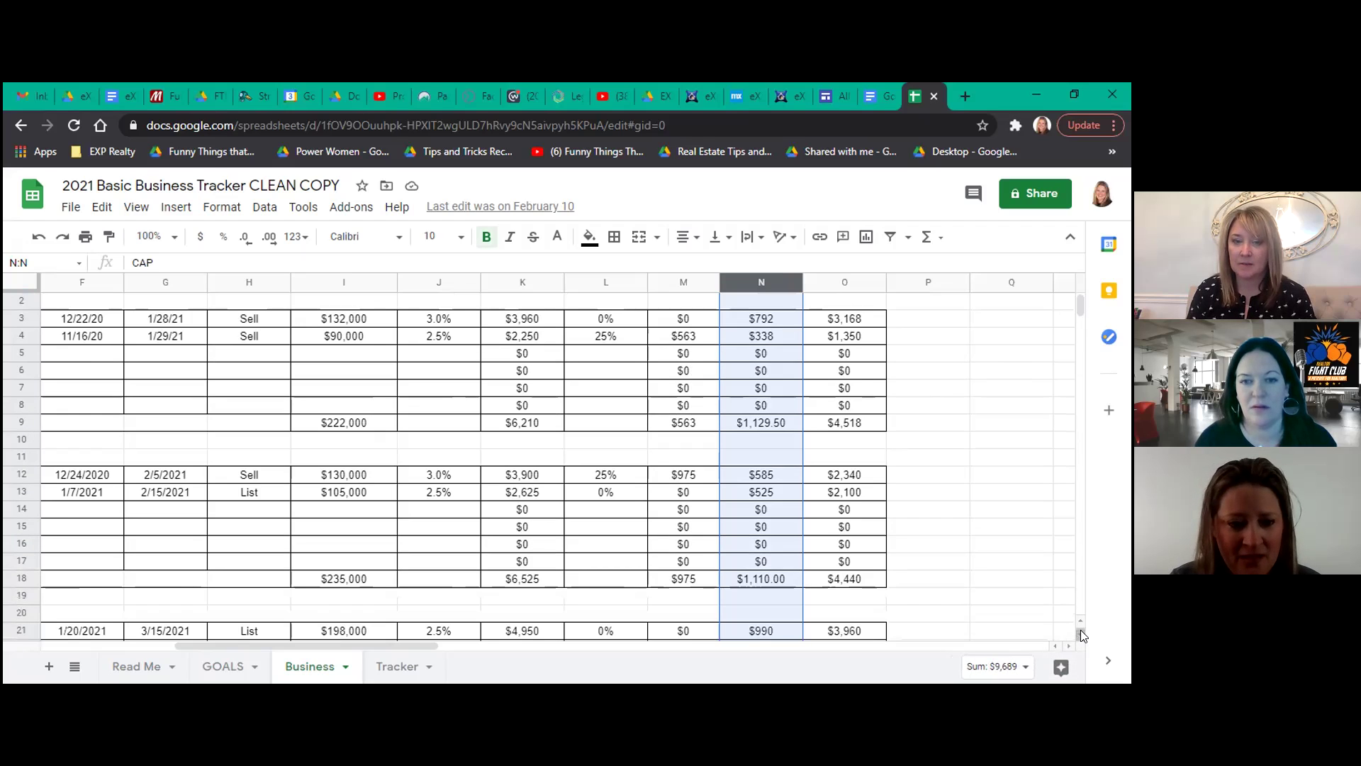
click(1081, 631)
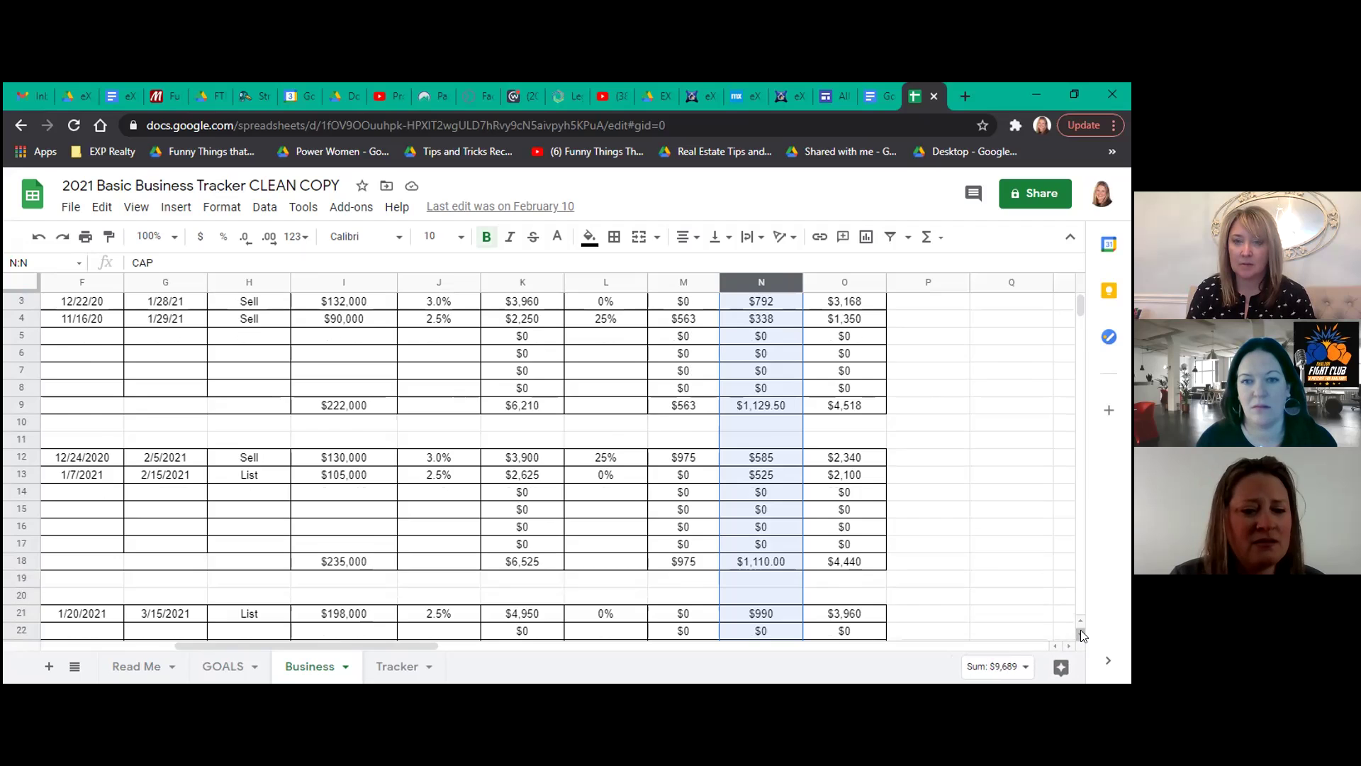
click(1080, 630)
click(1081, 630)
click(1080, 631)
scroll(1080, 630, down, 4)
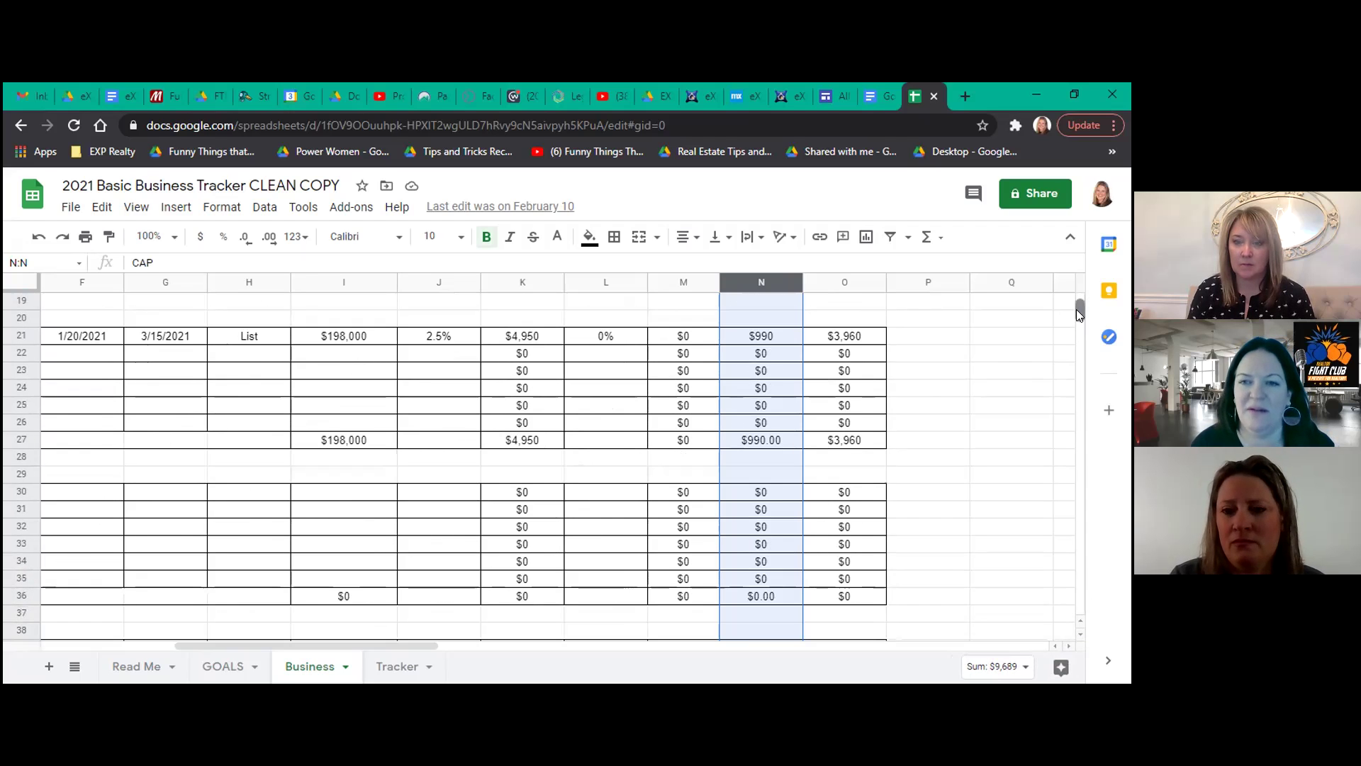
drag(1077, 310, 1076, 302)
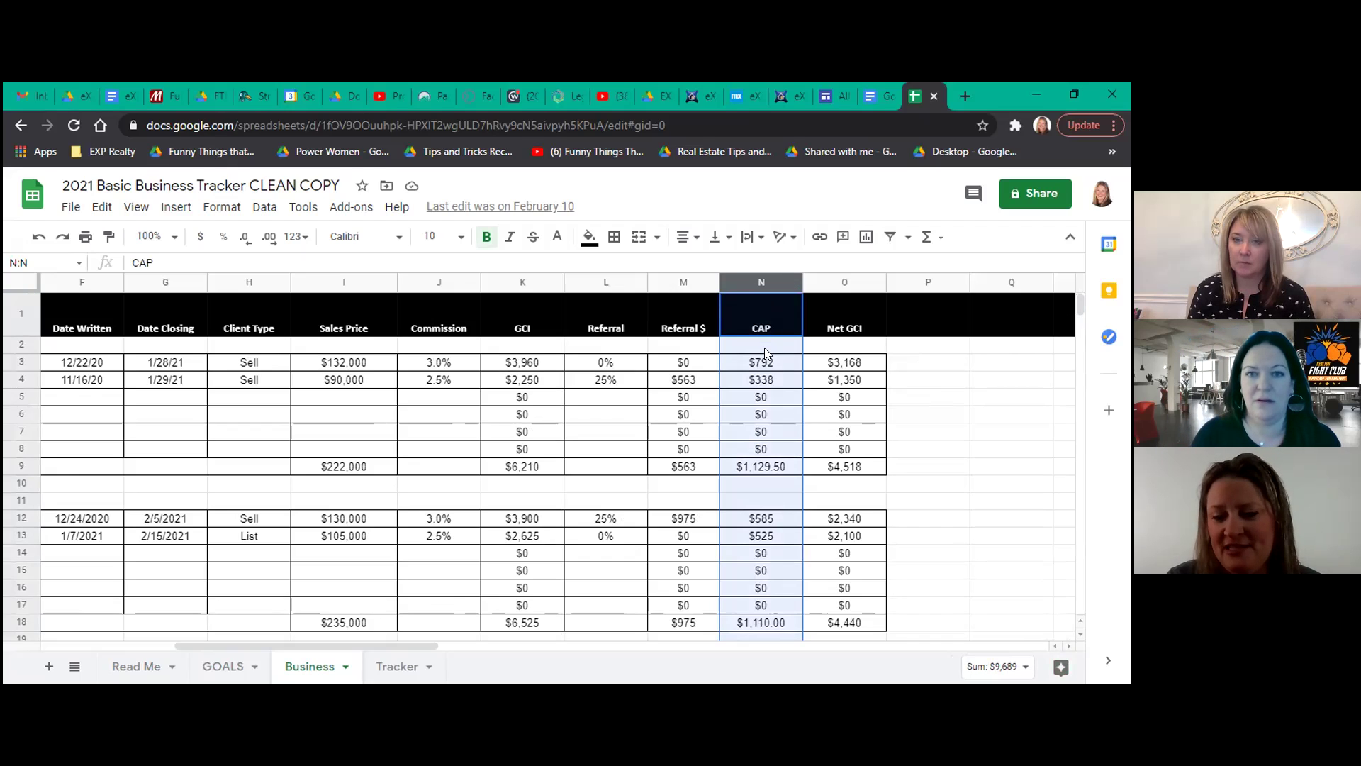
Examine the Tracker sheet's cap tracker, monthly expenses and revenue share levels, returning to the summary at the start.
click(398, 667)
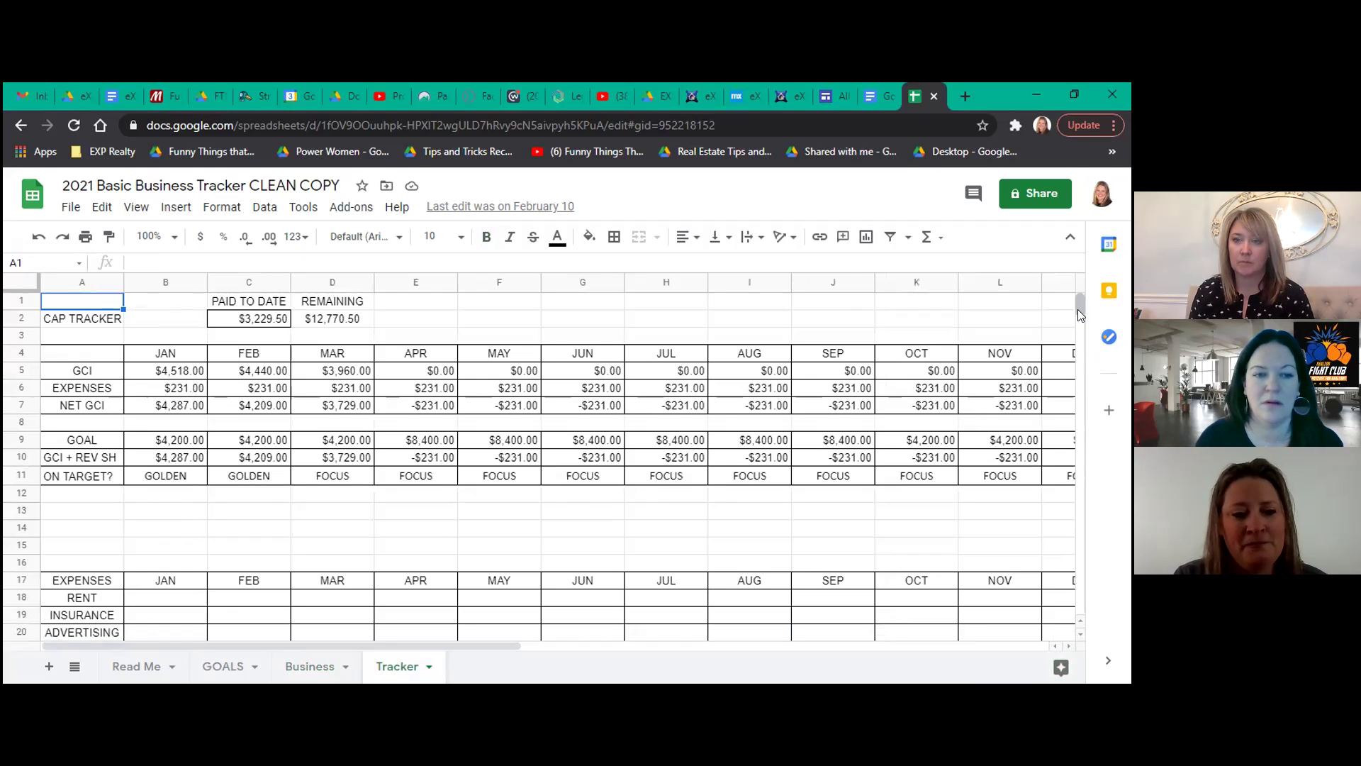
scroll(1078, 310, down, 5)
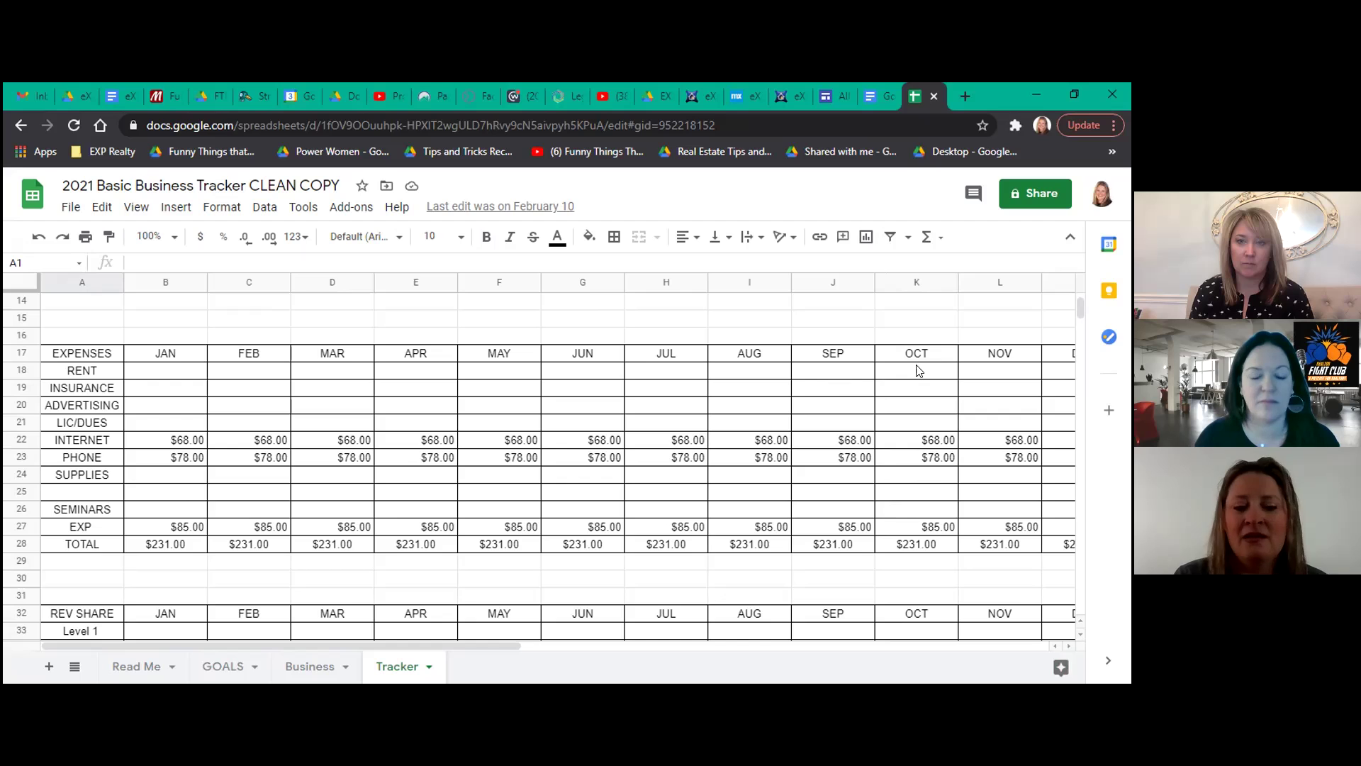
click(1082, 633)
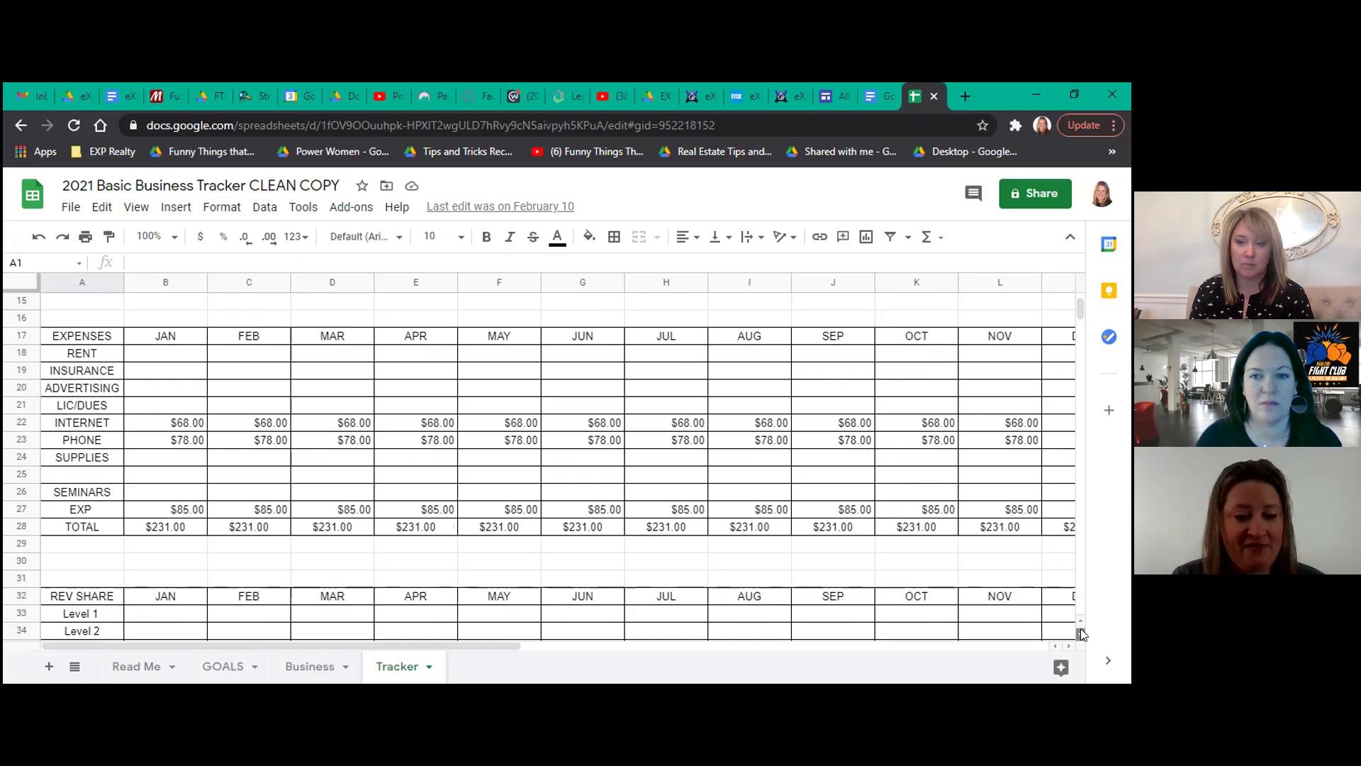
click(1081, 630)
click(1081, 630)
click(1080, 630)
click(1081, 630)
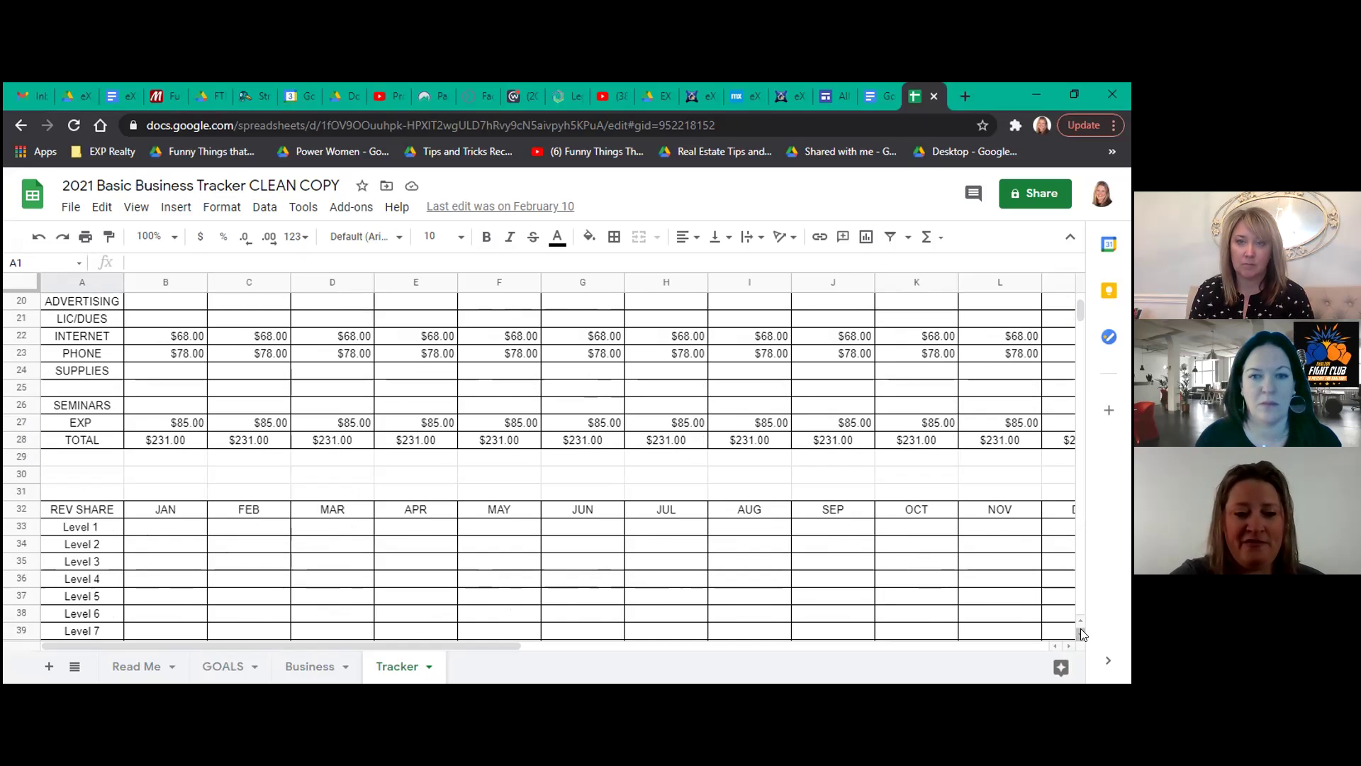
click(1081, 630)
click(1081, 631)
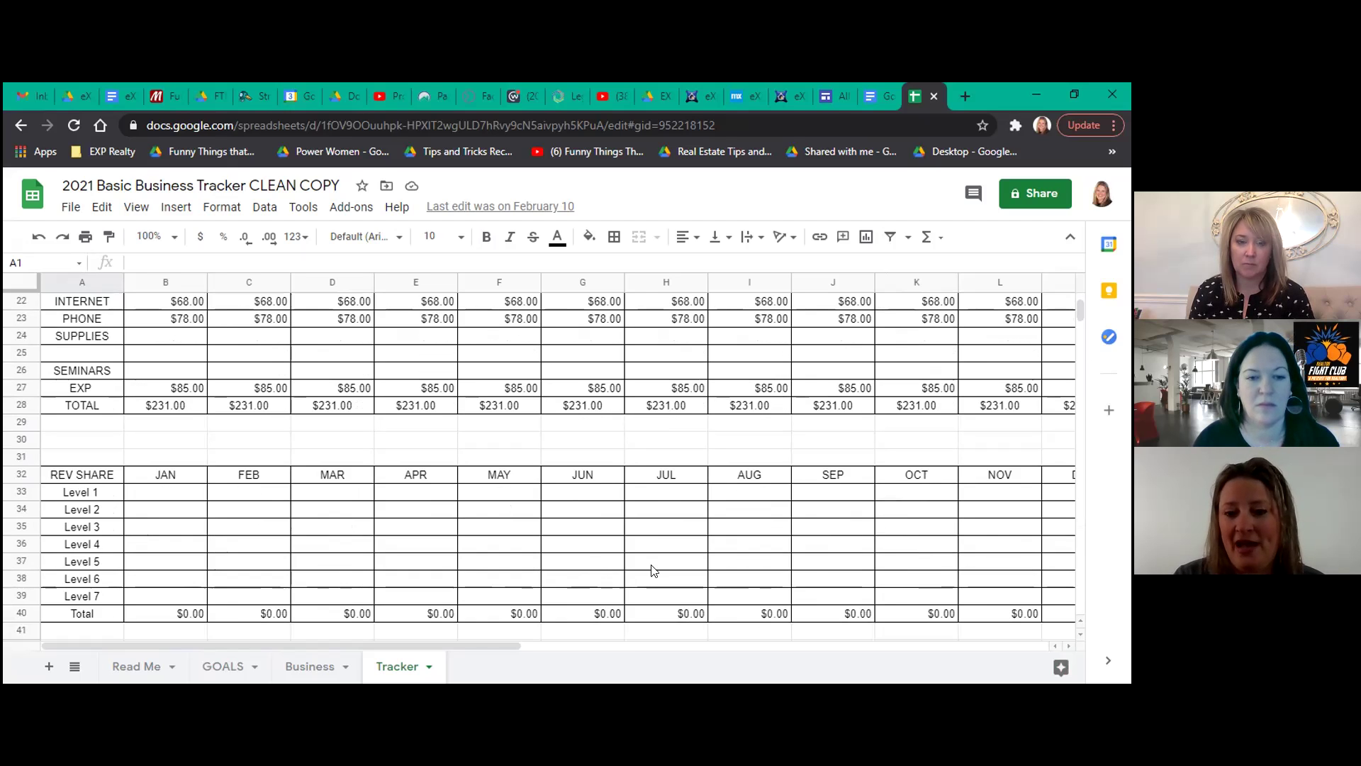
drag(1080, 630, 1079, 631)
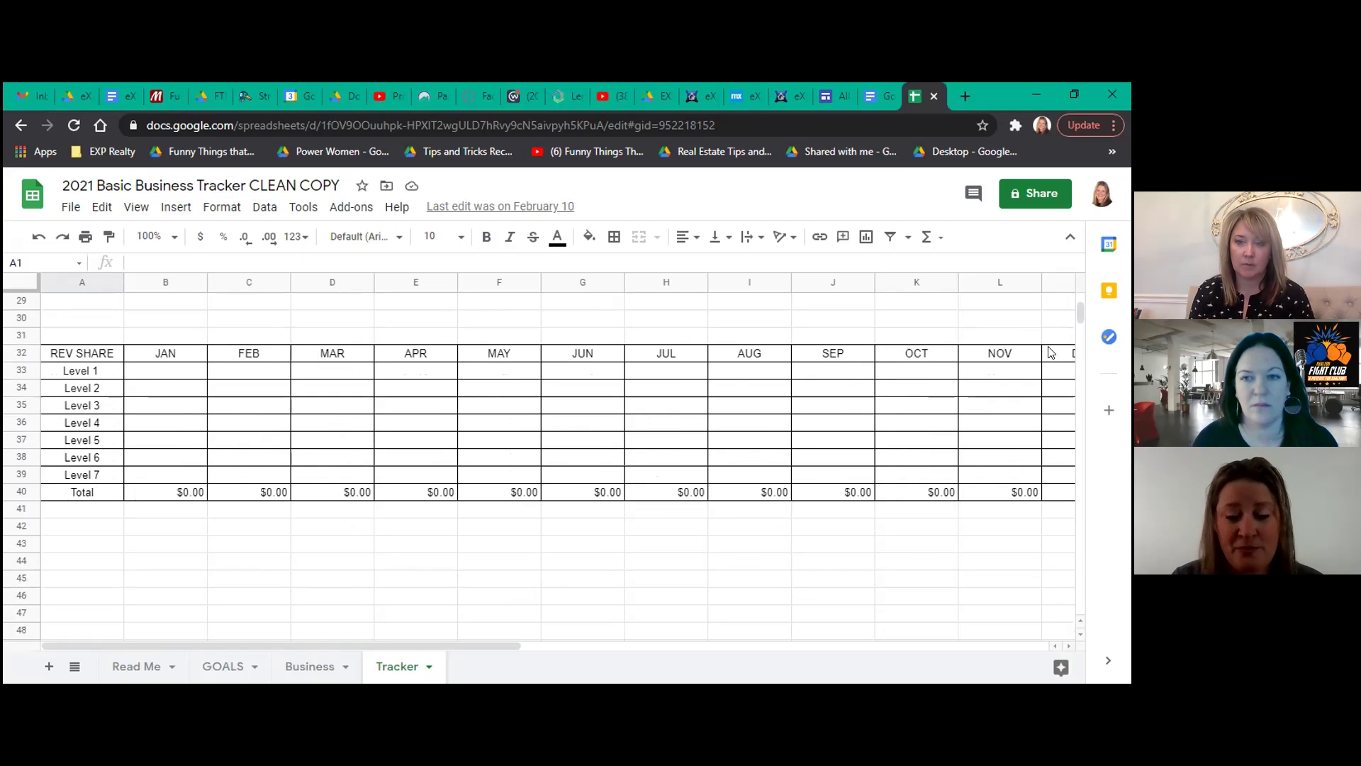
drag(1077, 312, 1078, 298)
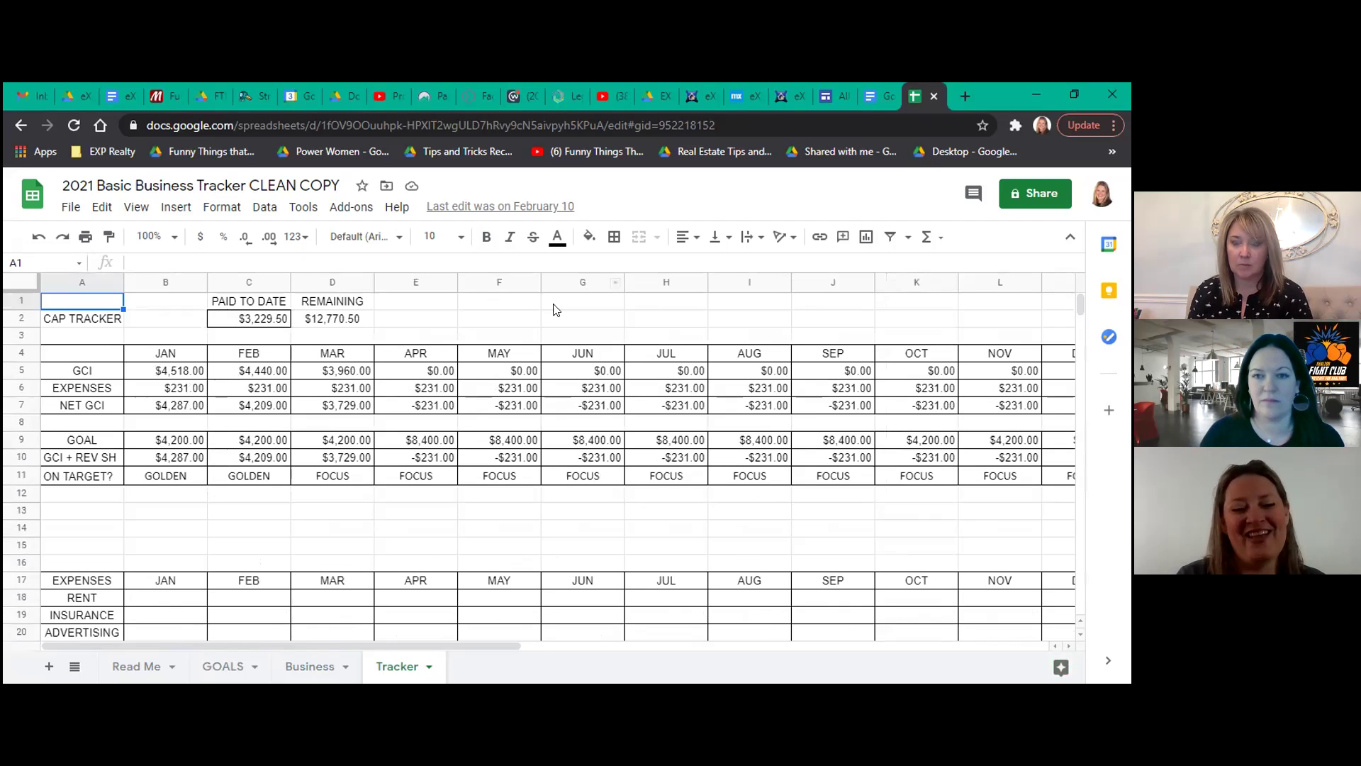
Inspect the January and March ON TARGET? formulas on the Tracker sheet, along with March's GOAL and GCI + REV SH cells.
click(176, 475)
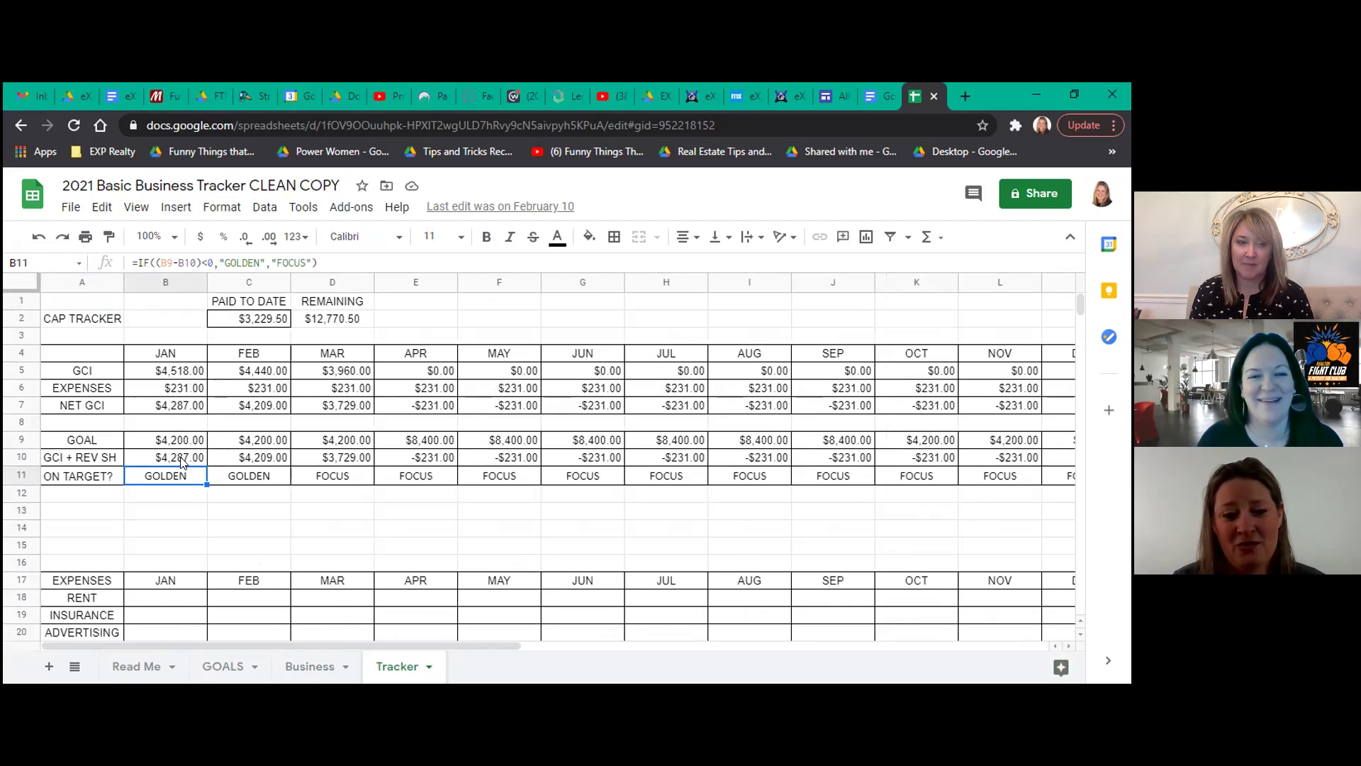
click(326, 481)
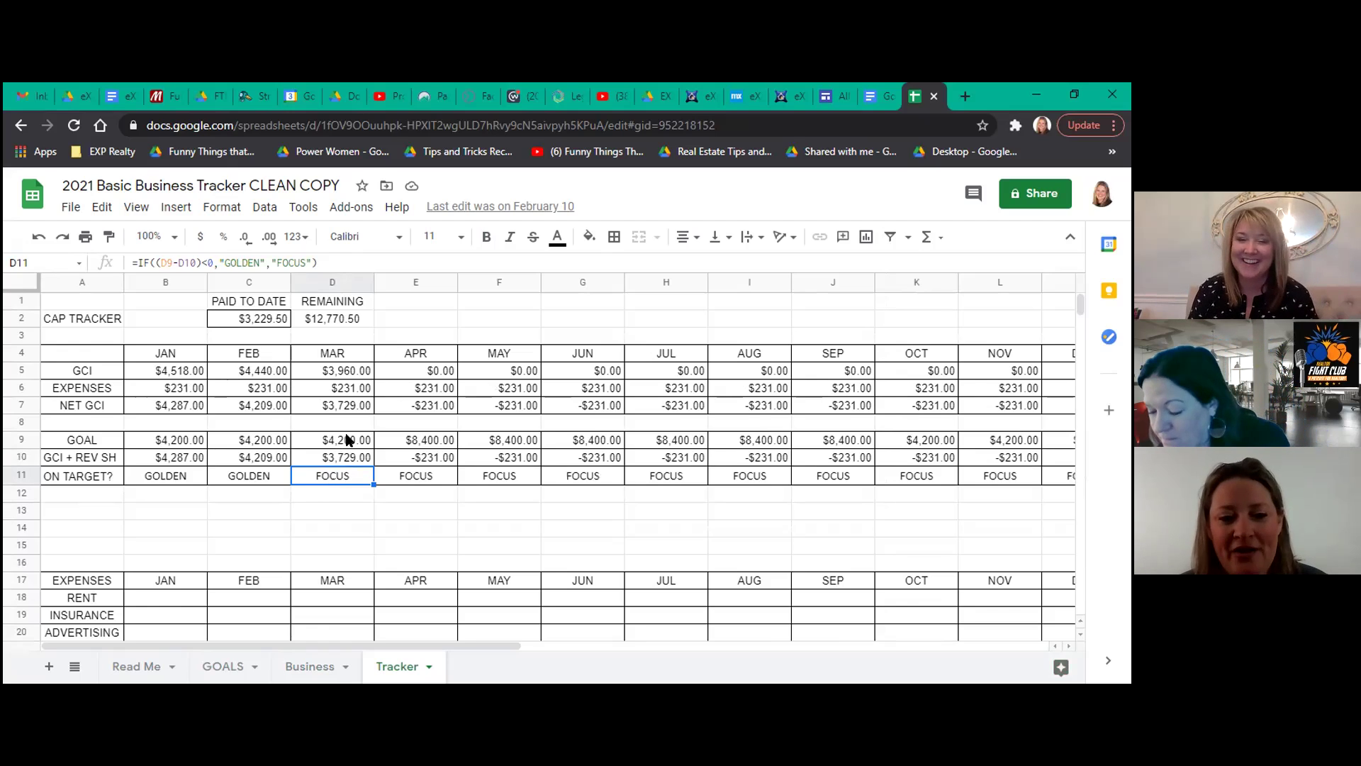
click(348, 444)
click(348, 462)
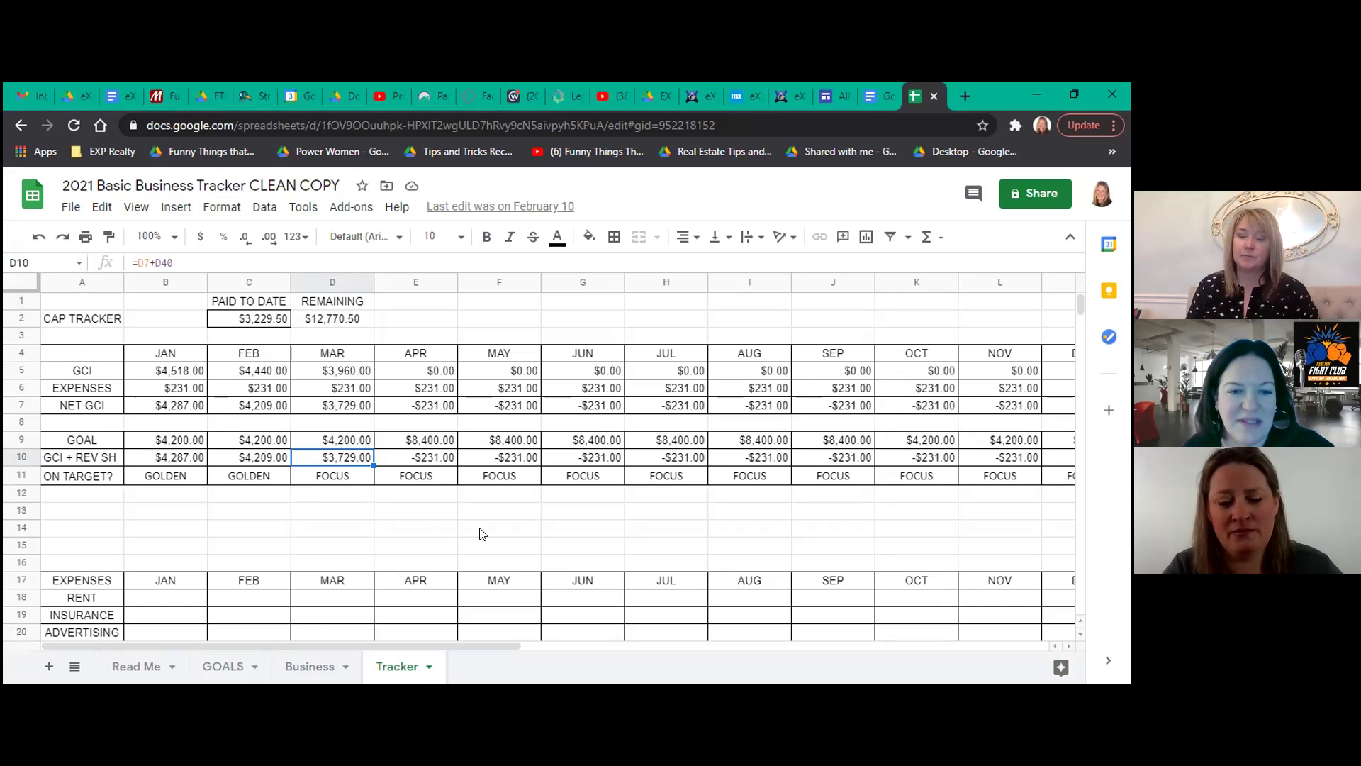
Return to the Business sheet and inspect the referral percentage of the second January deal and its neighbouring columns.
click(310, 665)
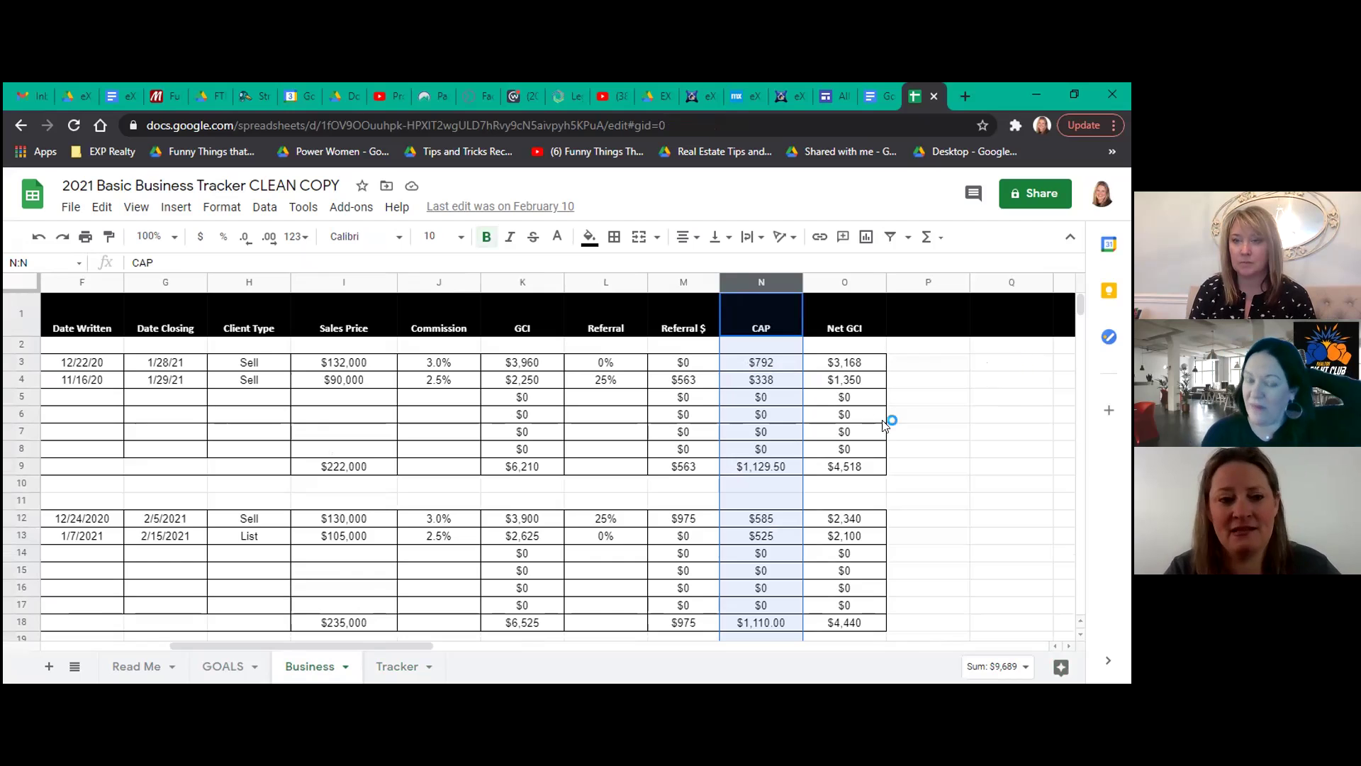
mouse_move(417, 646)
mouse_down()
mouse_move(345, 645)
mouse_move(430, 646)
mouse_up()
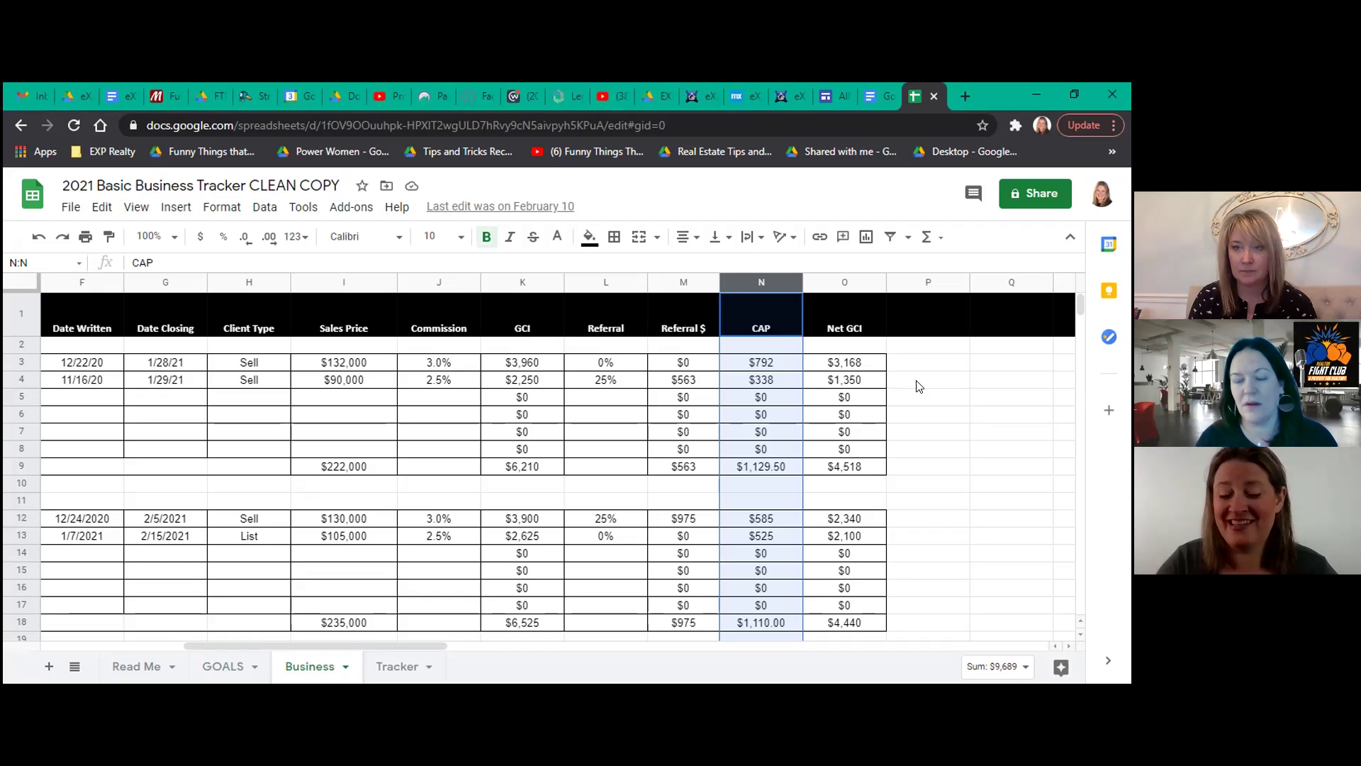
click(612, 381)
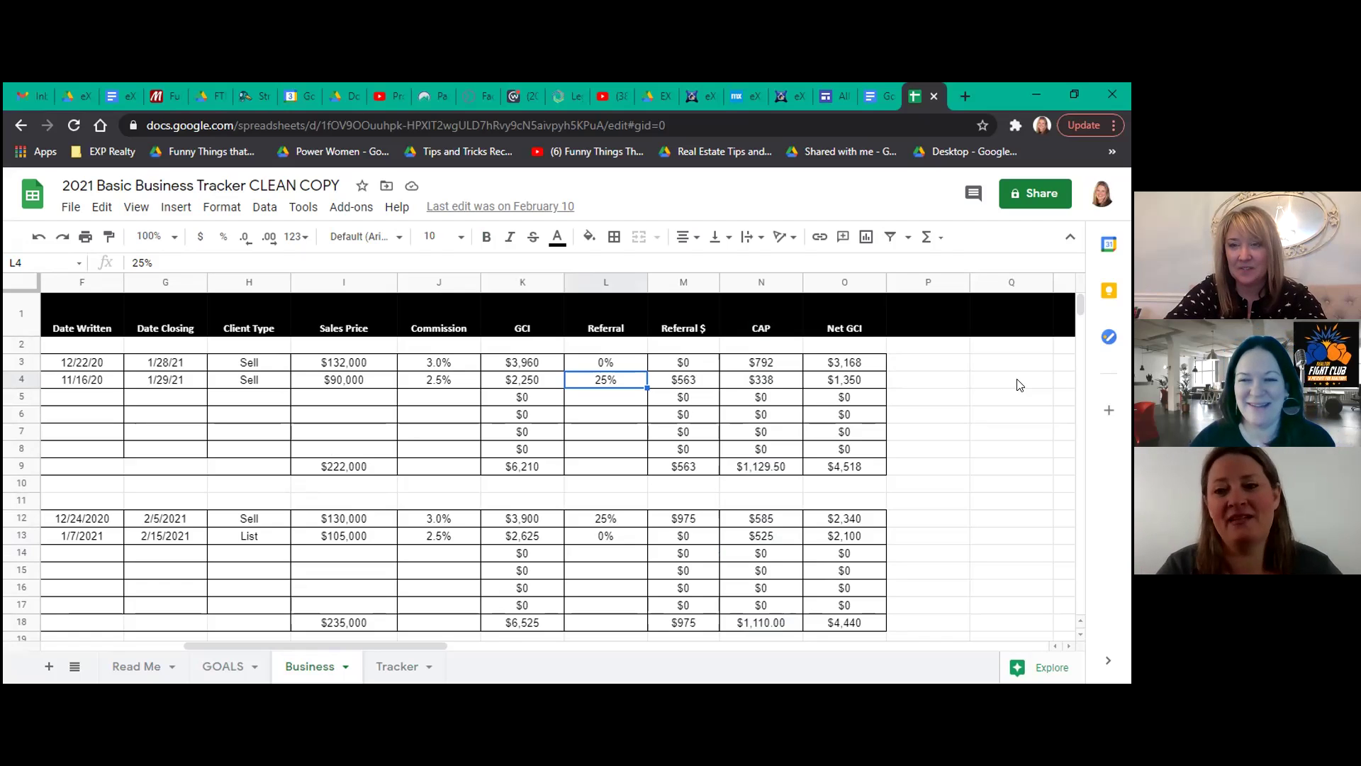
drag(1078, 299, 1077, 297)
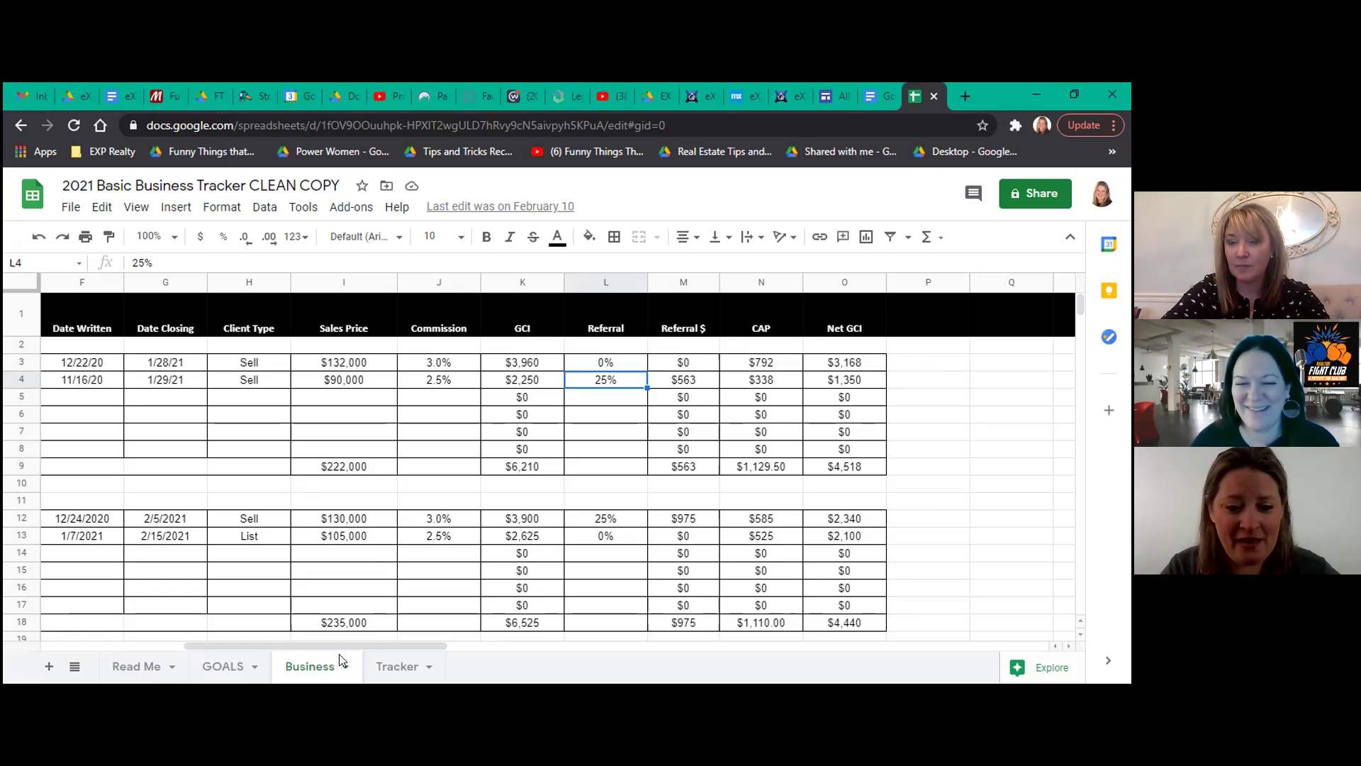
drag(340, 644, 301, 640)
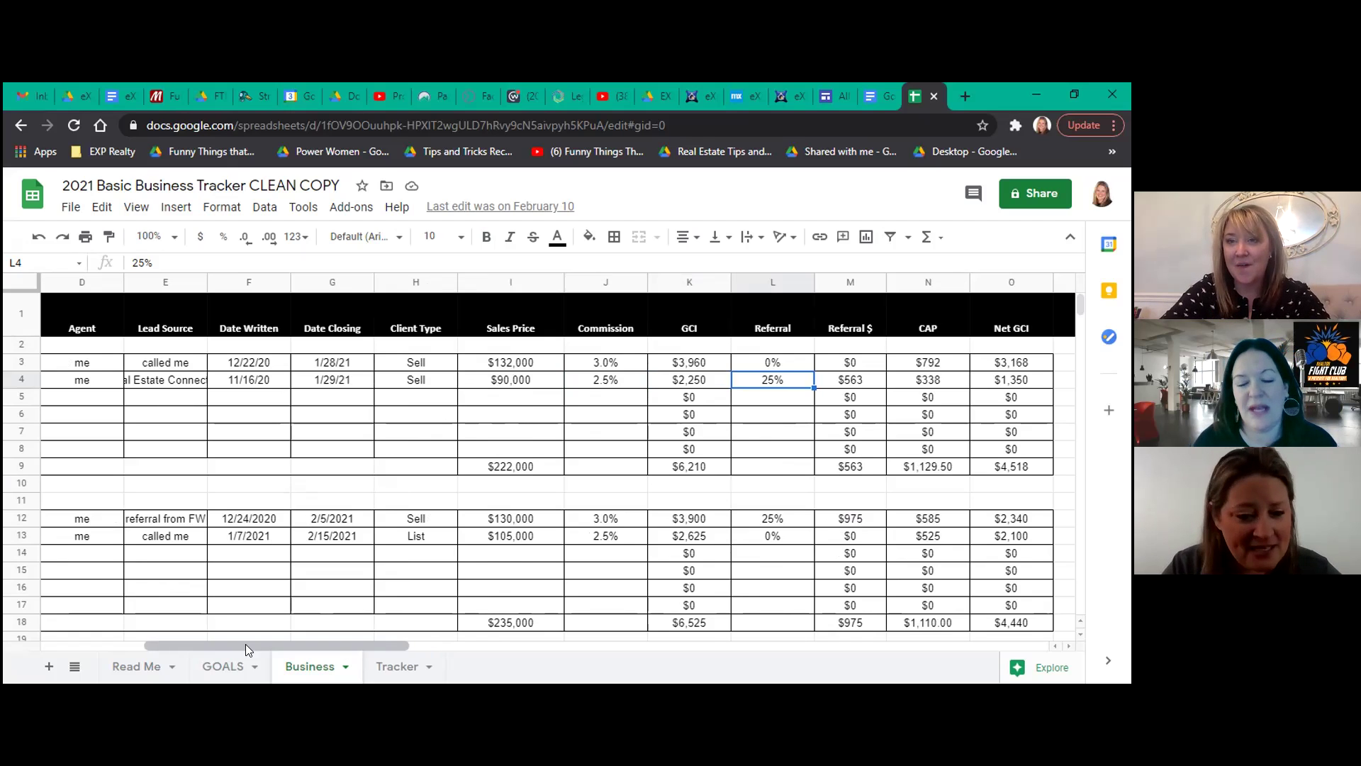
Revisit the Tracker summary and check the Business sheet's unused columns beyond Net GCI, selecting cell Q3.
click(406, 665)
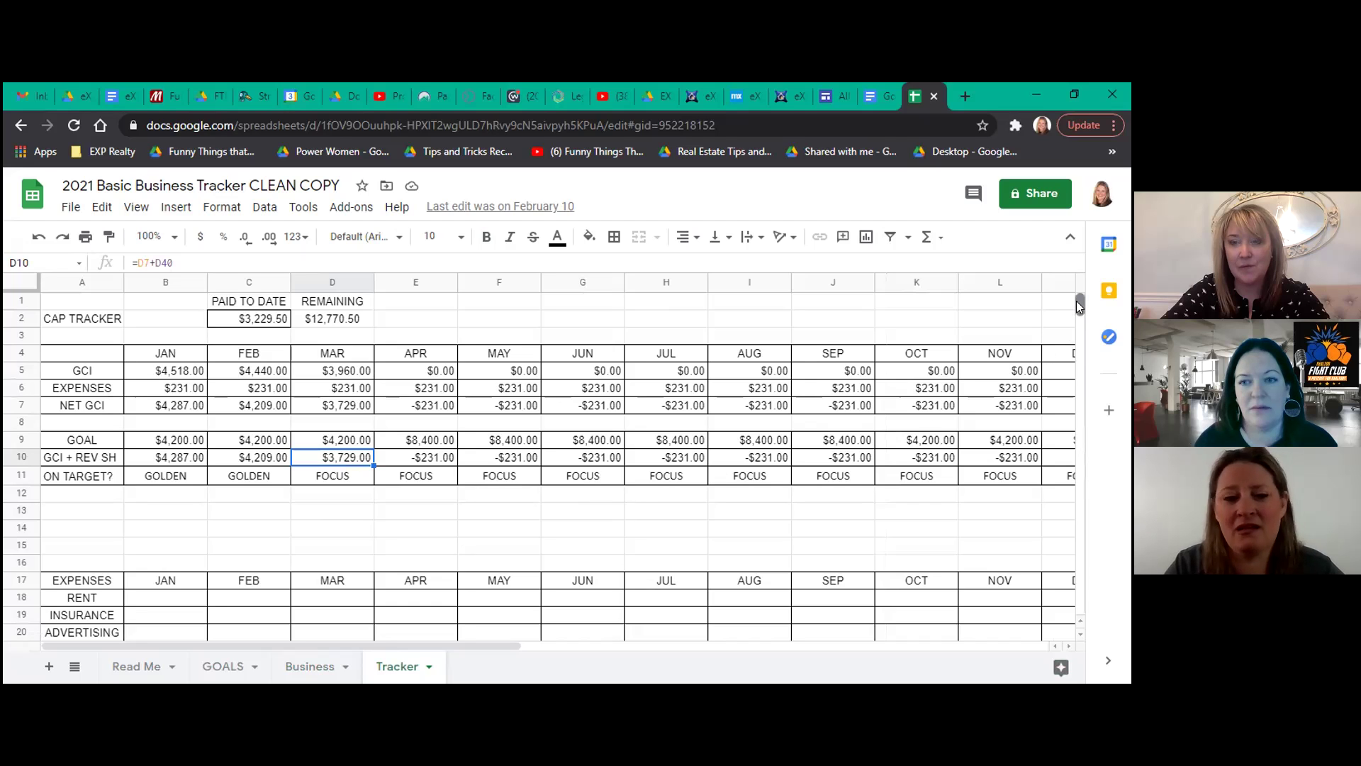
mouse_move(1077, 295)
mouse_down()
mouse_move(1077, 311)
mouse_move(1073, 292)
mouse_up()
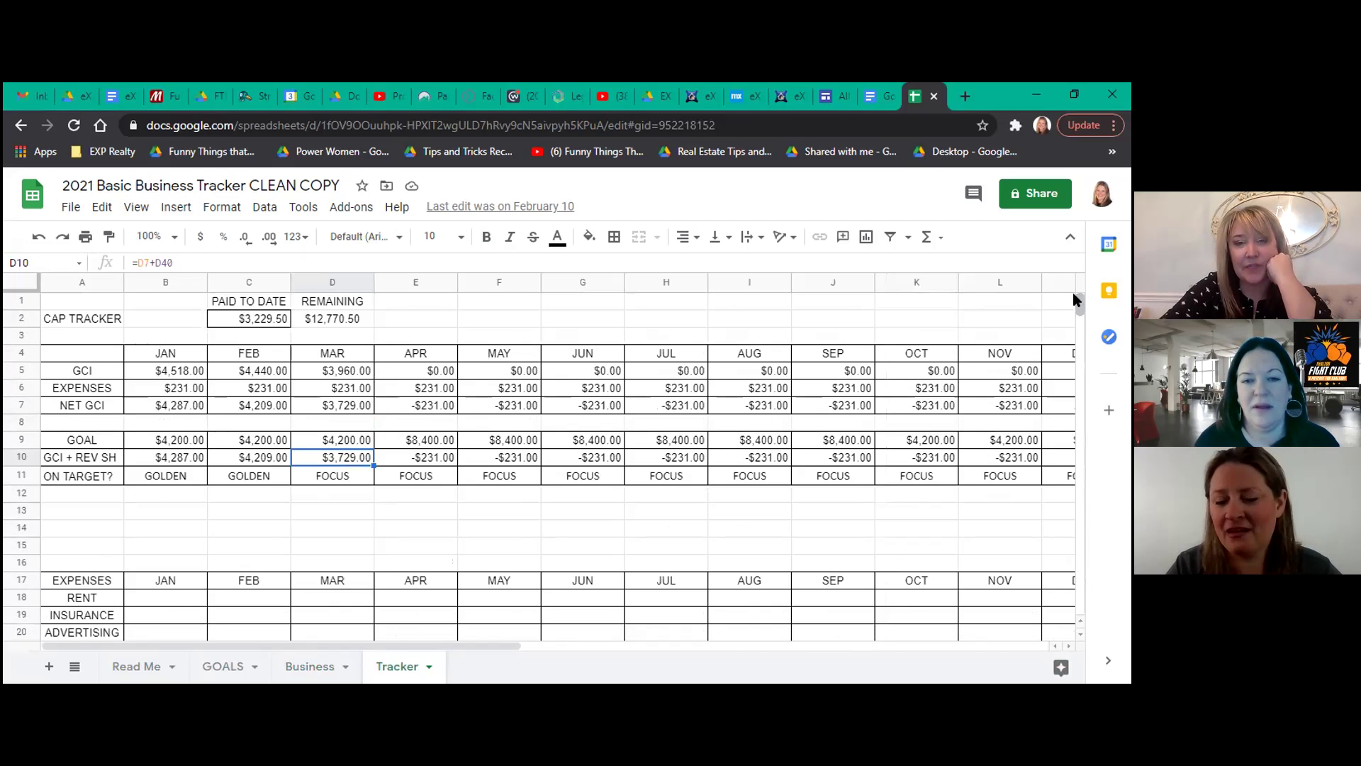
click(309, 665)
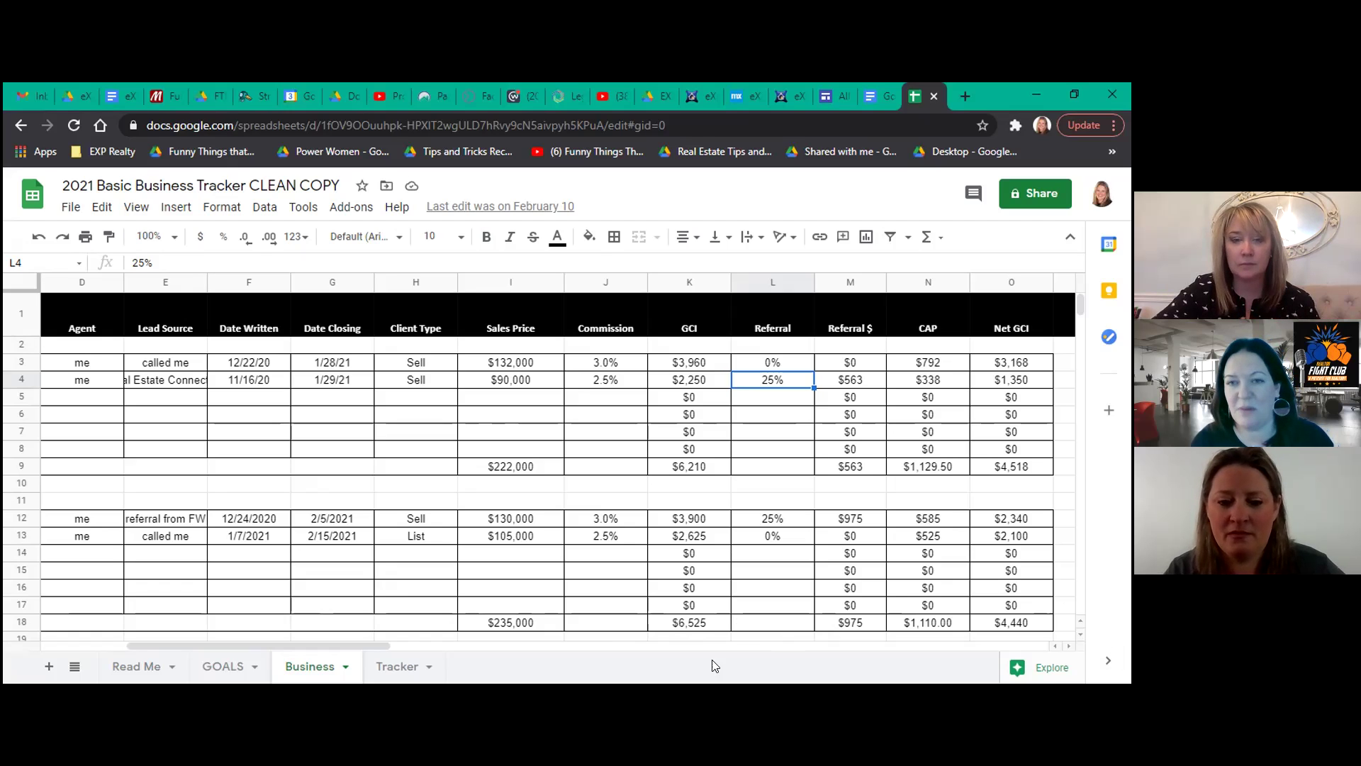
drag(378, 642, 544, 658)
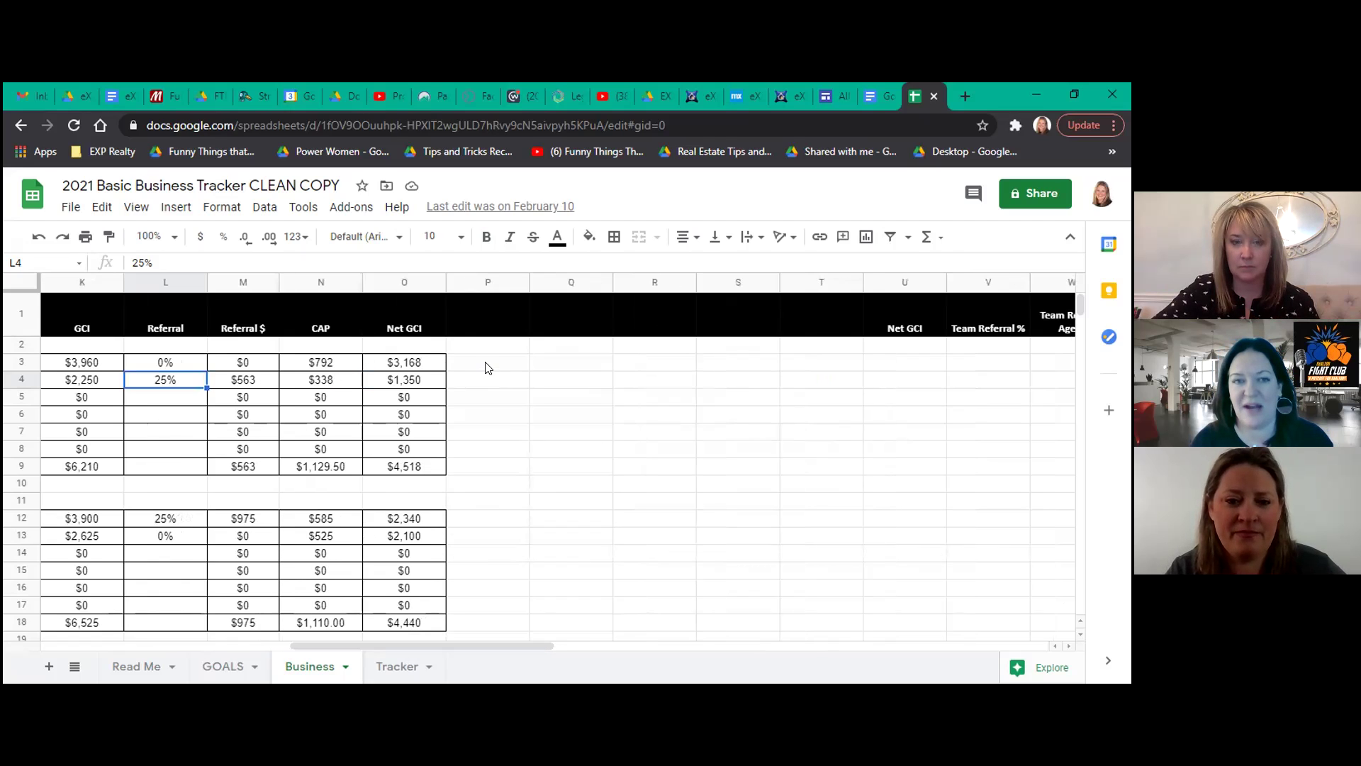
click(577, 365)
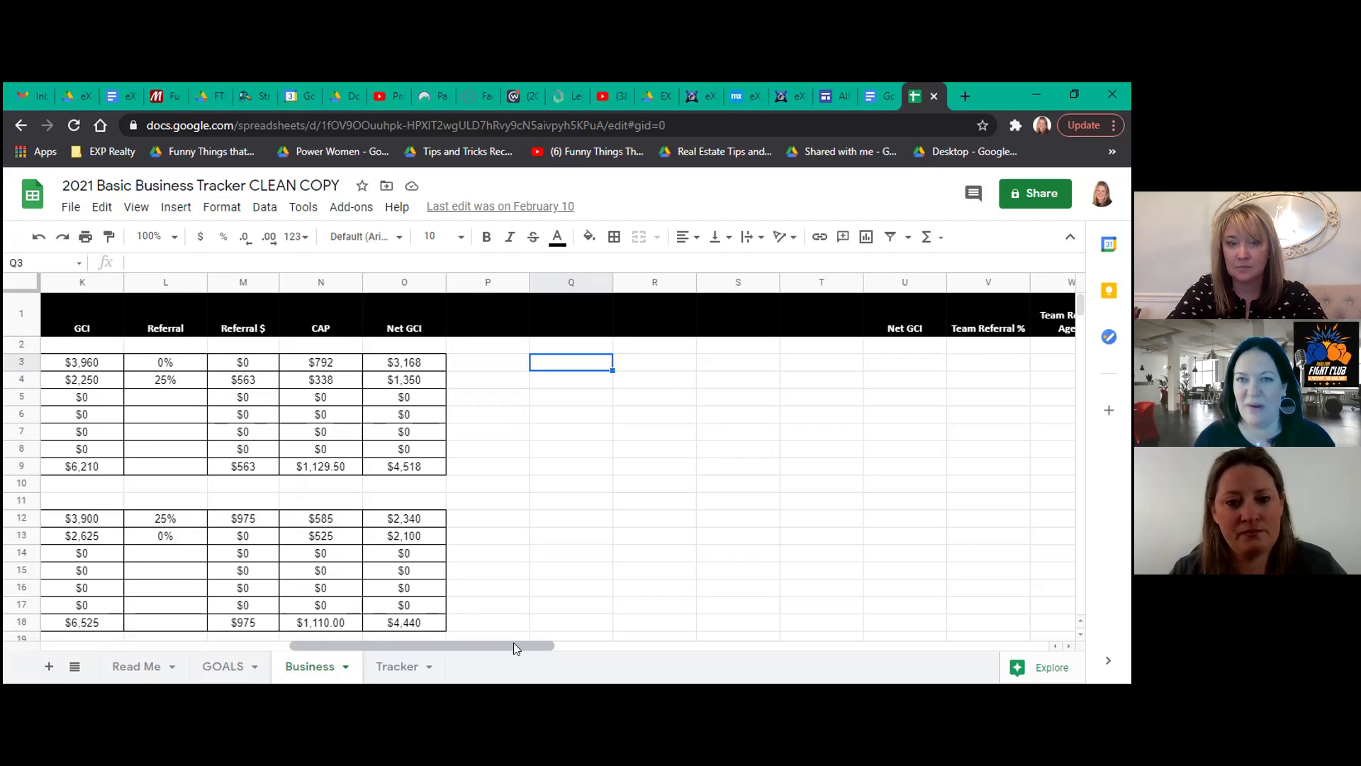
drag(513, 643, 314, 650)
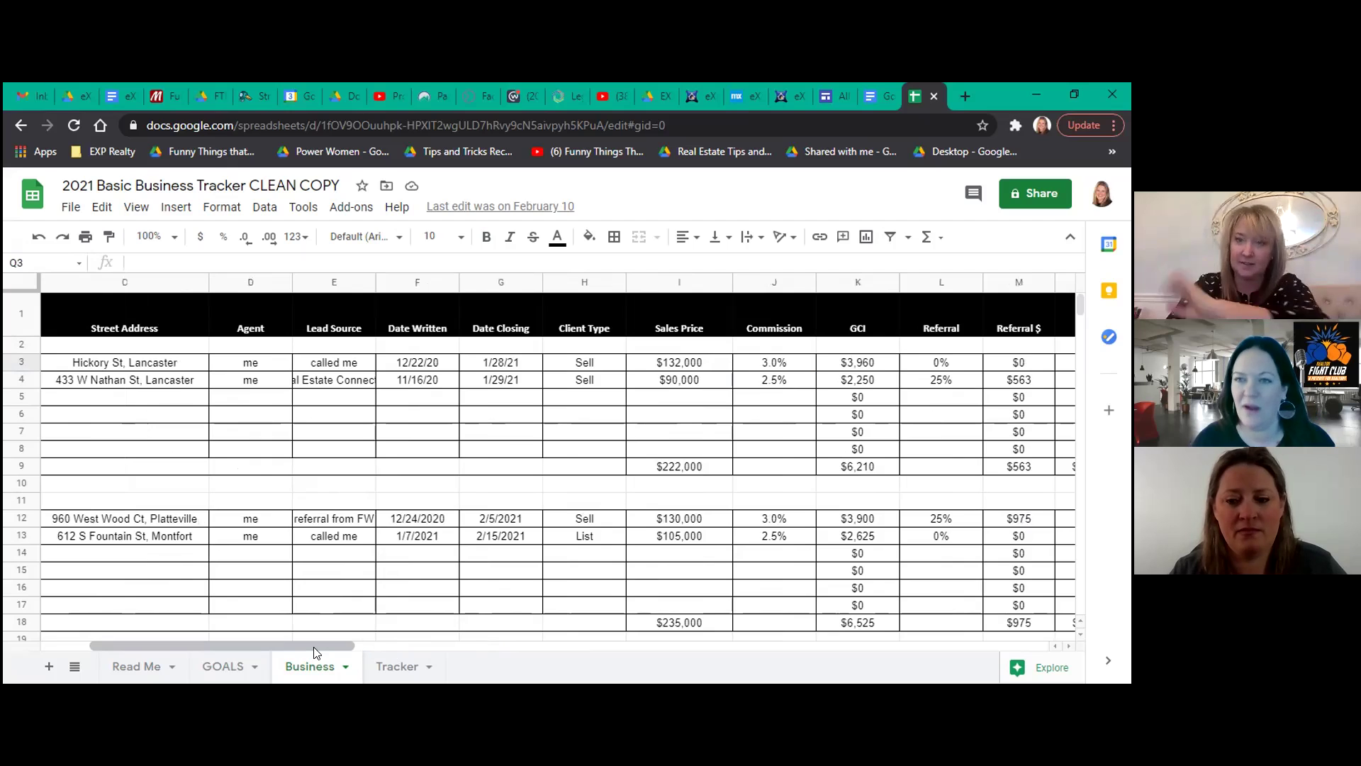